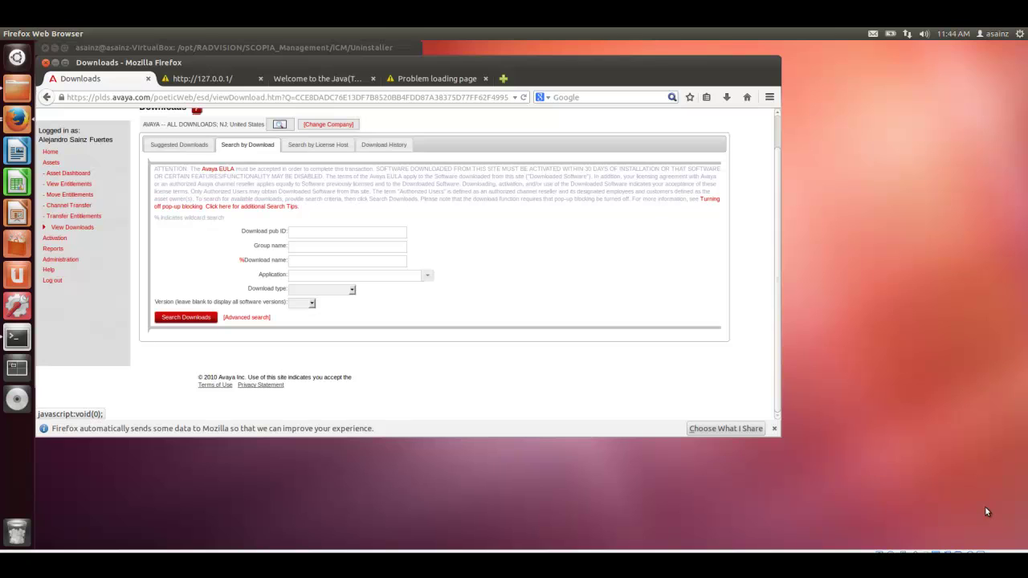
Search PLDS downloads for '%scopia%ubuntu%' and locate the Scopia Management 8.3.2 Ubuntu package
{"action": "left_click", "coordinate": [298, 260]}
{"action": "scroll", "coordinate": [774, 169], "scroll_direction": "up", "scroll_amount": 1}
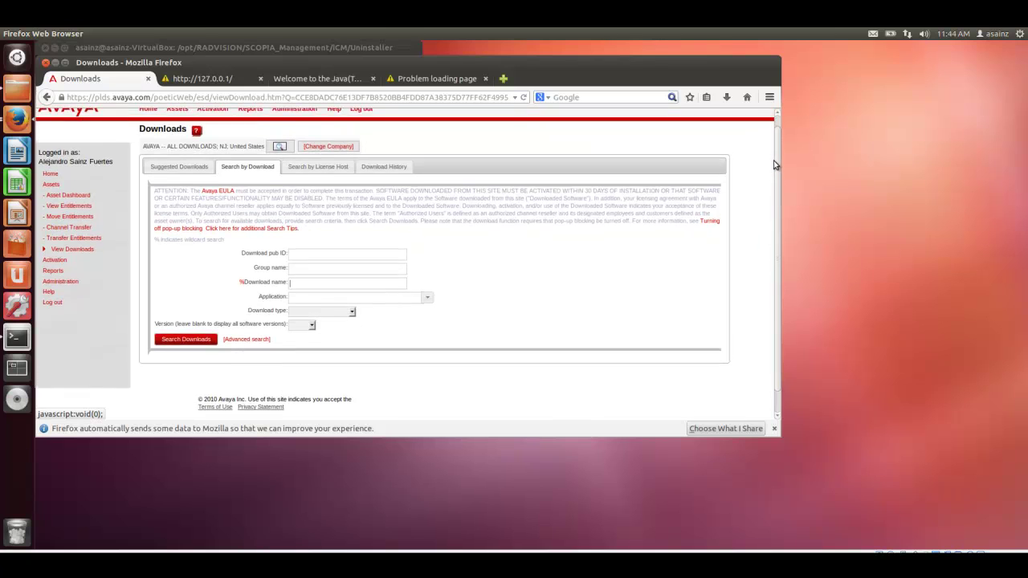
{"action": "scroll", "coordinate": [774, 165], "scroll_direction": "down", "scroll_amount": 1}
{"action": "type", "text": "%"}
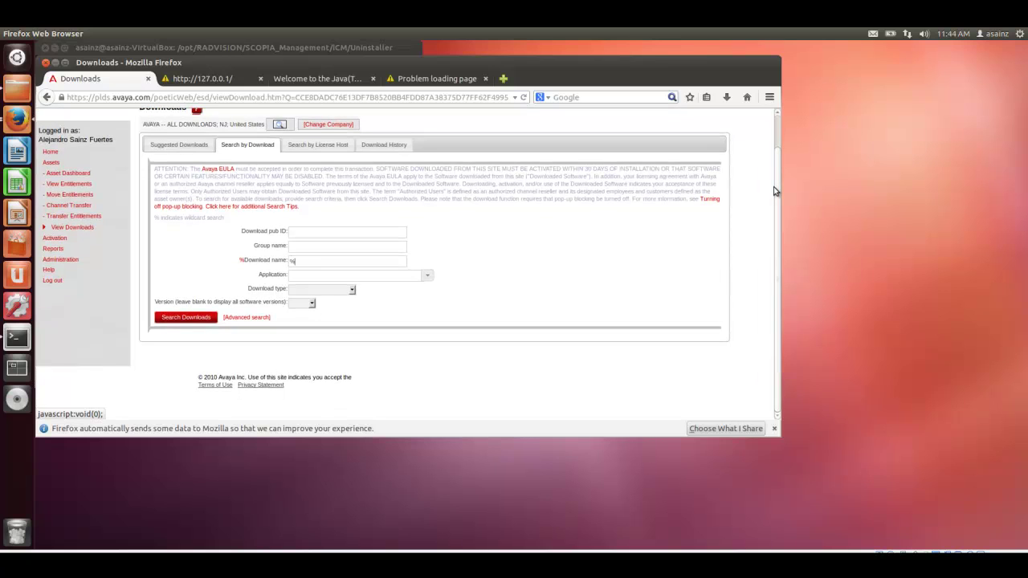
{"action": "type", "text": "scopia%"}
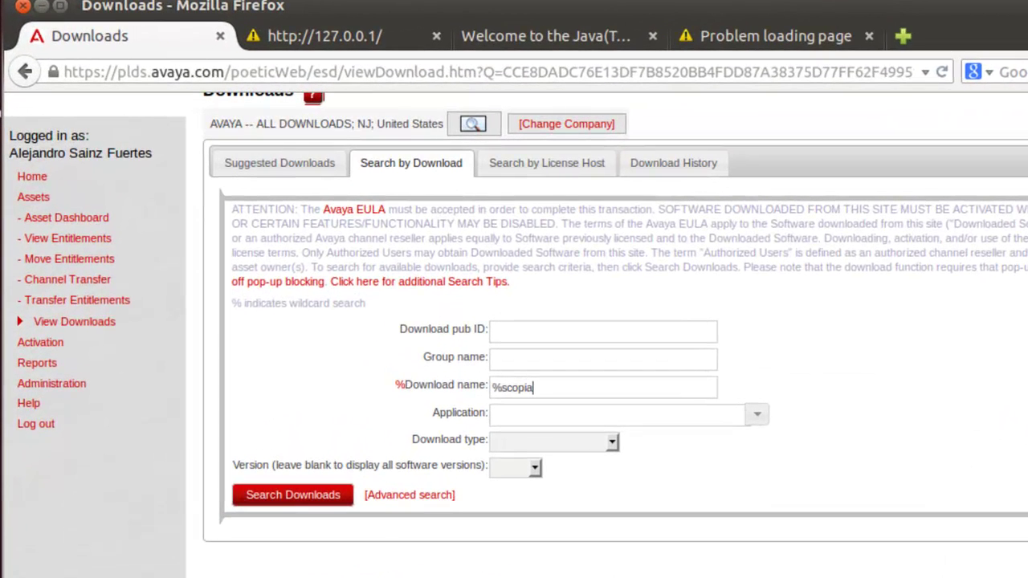
{"action": "type", "text": "s"}
{"action": "key", "text": "BackSpace"}
{"action": "type", "text": "ubuntu%"}
{"action": "left_click", "coordinate": [293, 495]}
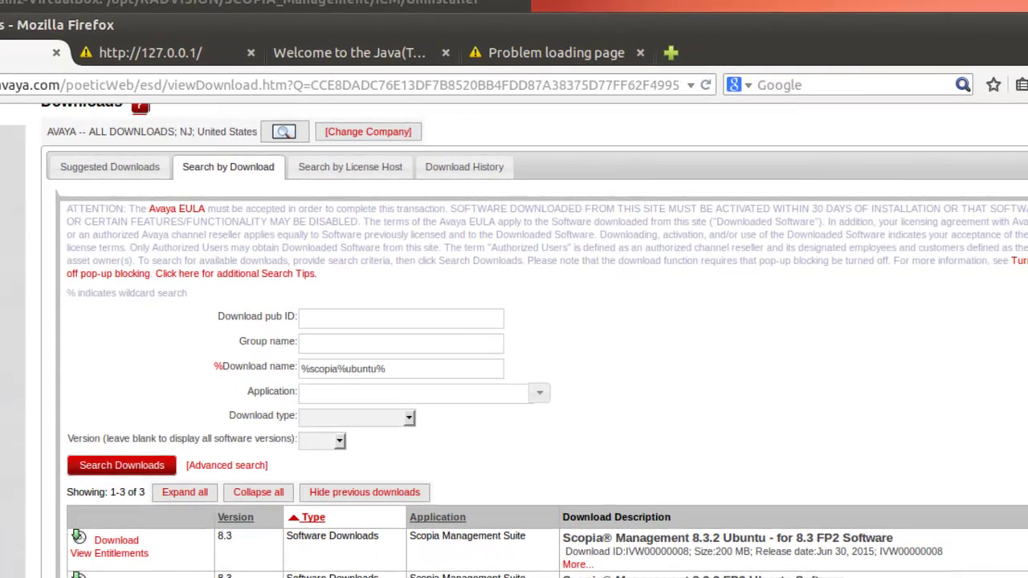
{"action": "scroll", "coordinate": [779, 434], "scroll_direction": "down", "scroll_amount": 3}
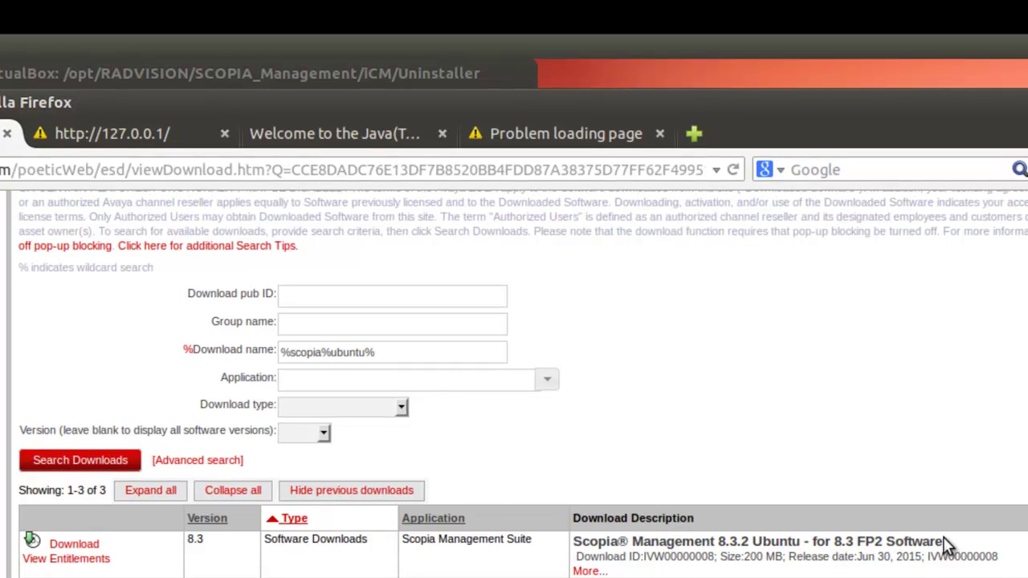
{"action": "left_click_drag", "start_coordinate": [1014, 563], "coordinate": [135, 551]}
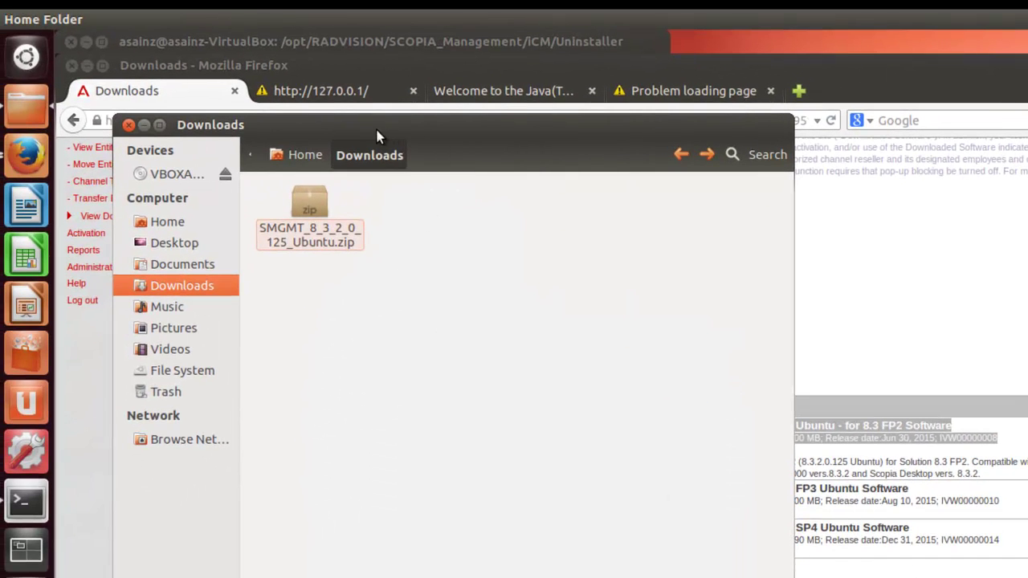
Extract SMGMT_8_3_2_0_125_Ubuntu.zip into the Downloads folder with Extract Here
{"action": "left_click_drag", "start_coordinate": [378, 132], "coordinate": [562, 155]}
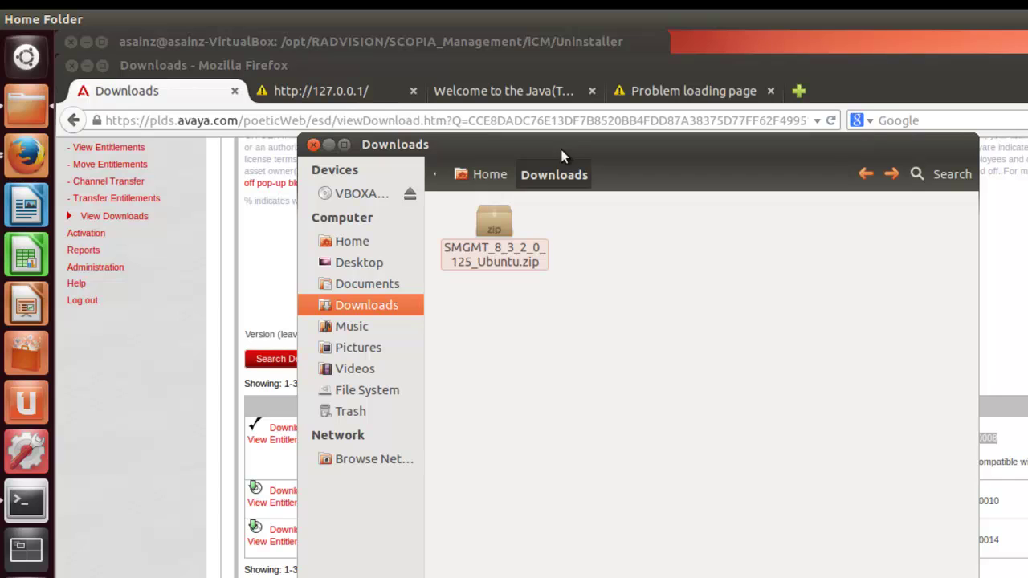
{"action": "right_click", "coordinate": [492, 229]}
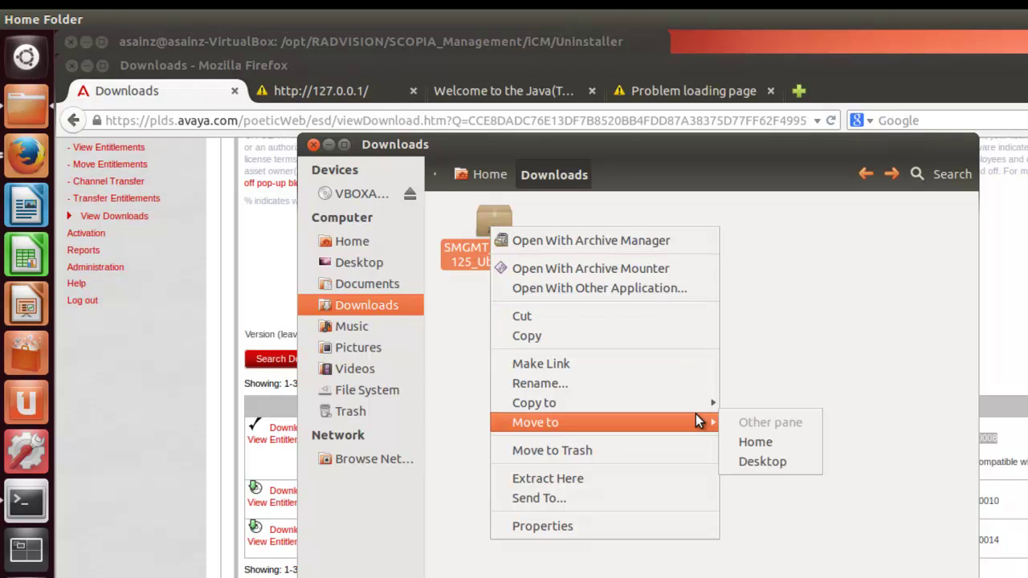
{"action": "left_click", "coordinate": [611, 478]}
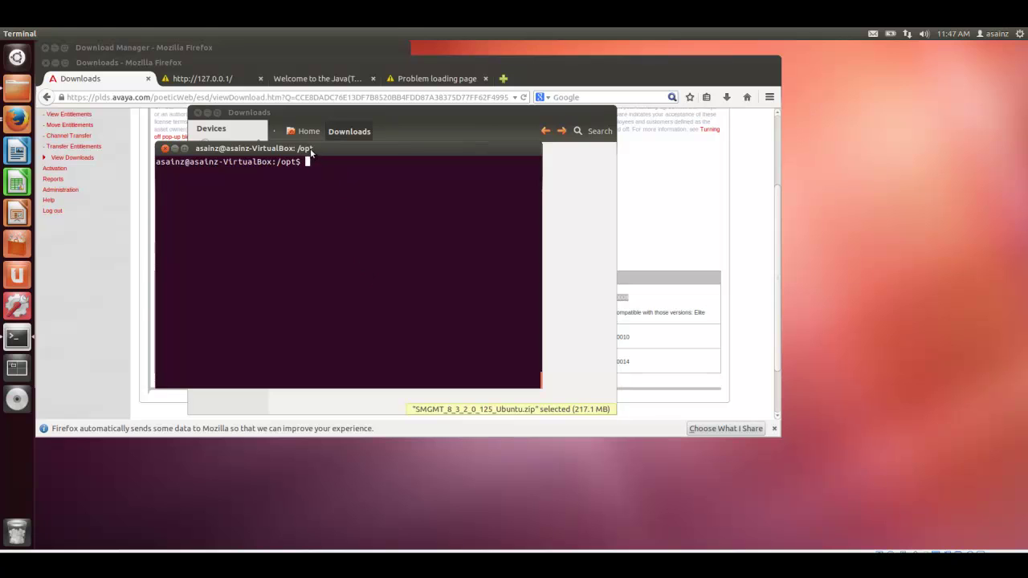
Go up from /opt to the root folder, list it, and enter /home
{"action": "left_click_drag", "start_coordinate": [320, 149], "coordinate": [428, 258]}
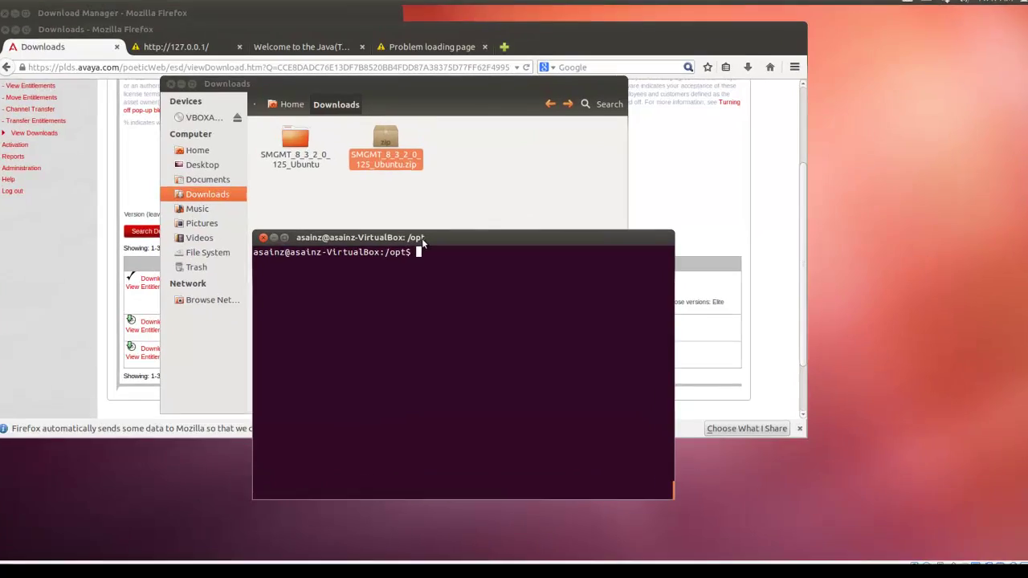
{"action": "type", "text": "cd "}
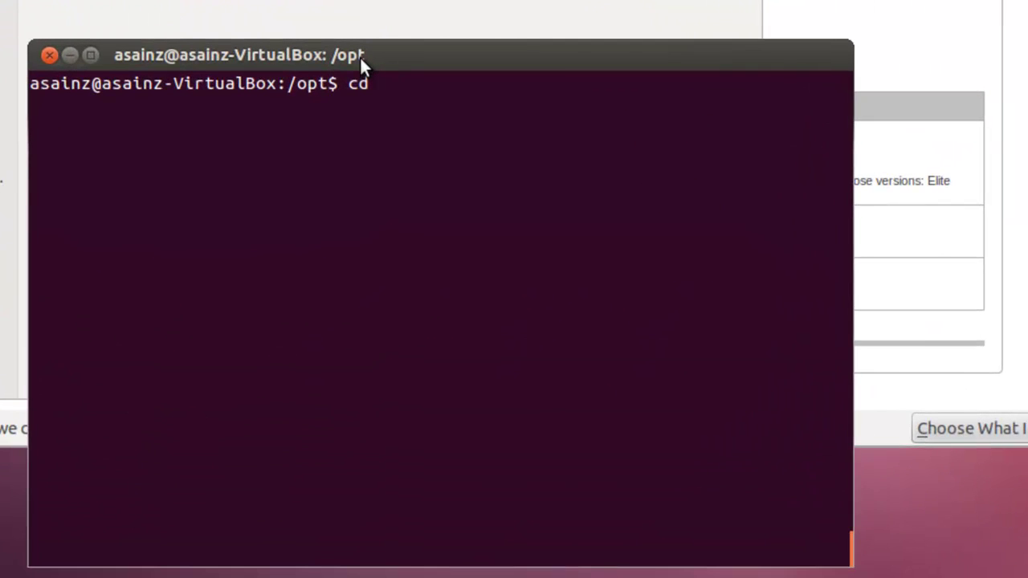
{"action": "type", "text": ".."}
{"action": "key", "text": "Return"}
{"action": "type", "text": "ls"}
{"action": "key", "text": "Return"}
{"action": "type", "text": "cd "}
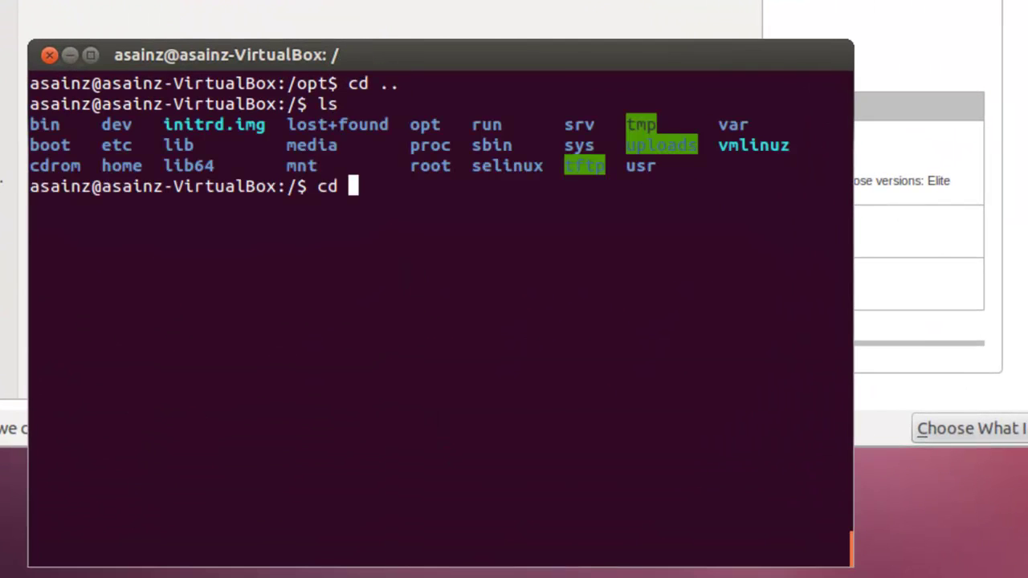
{"action": "type", "text": "home"}
{"action": "key", "text": "Return"}
{"action": "type", "text": "ls"}
{"action": "key", "text": "Return"}
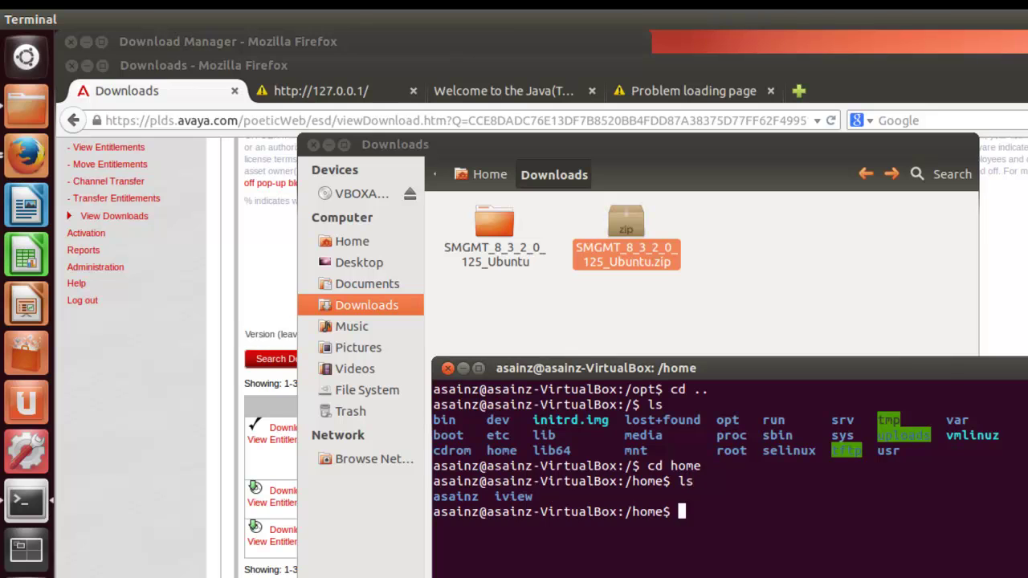
Enter the user's home folder, list it, and change into Downloads
{"action": "type", "text": "cd asa"}
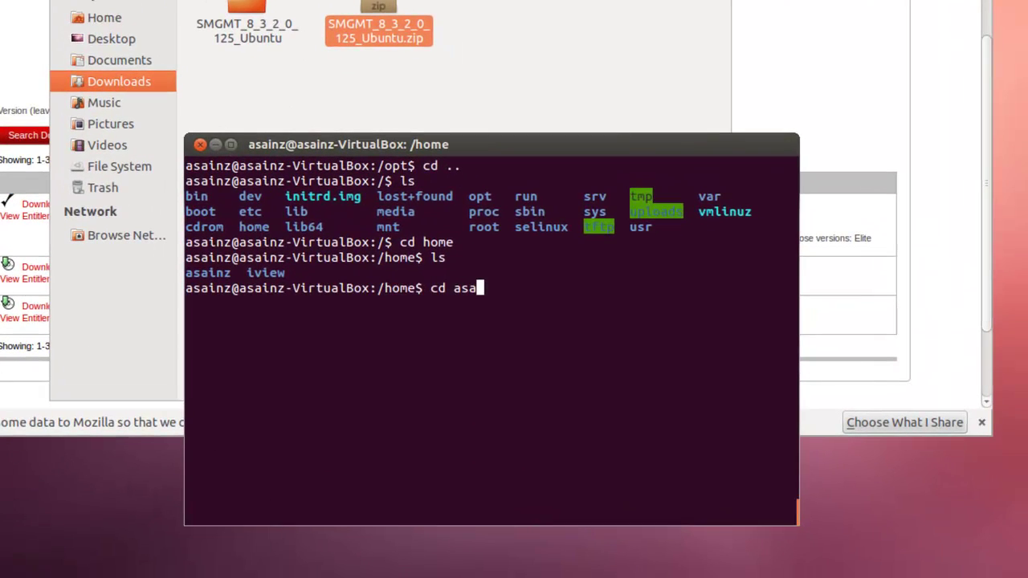
{"action": "key", "text": "Tab"}
{"action": "key", "text": "Return"}
{"action": "type", "text": "ls"}
{"action": "key", "text": "Return"}
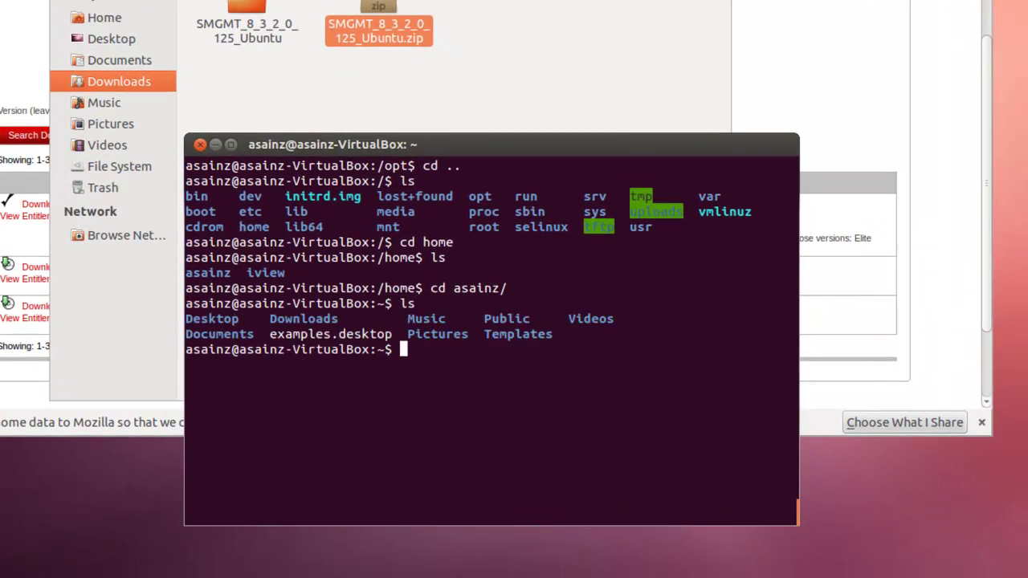
{"action": "type", "text": "cd Dow"}
{"action": "key", "text": "Tab"}
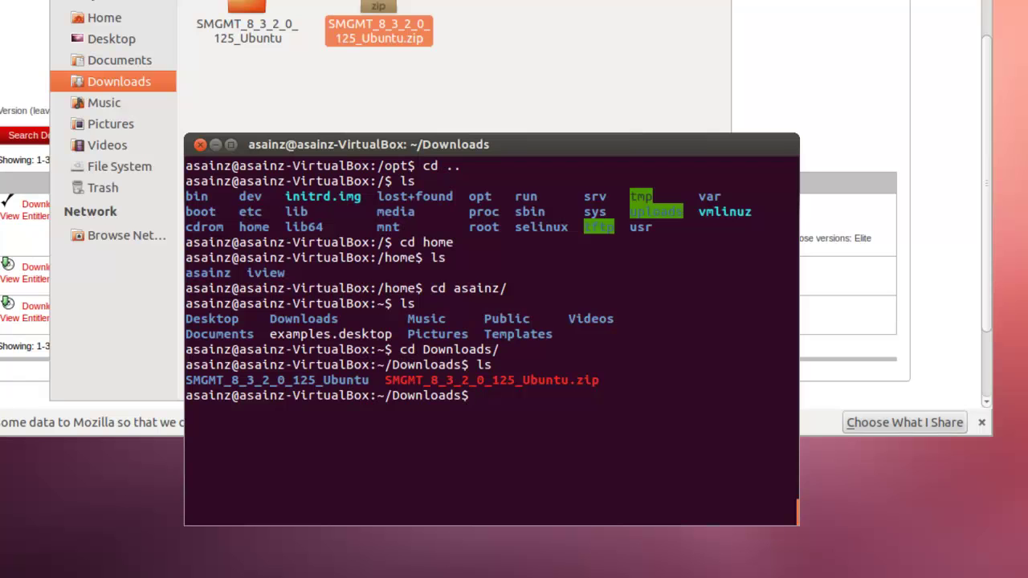
Enter the SMGMT_8_3_2_0_125_Ubuntu folder and list its contents
{"action": "right_click", "coordinate": [499, 440]}
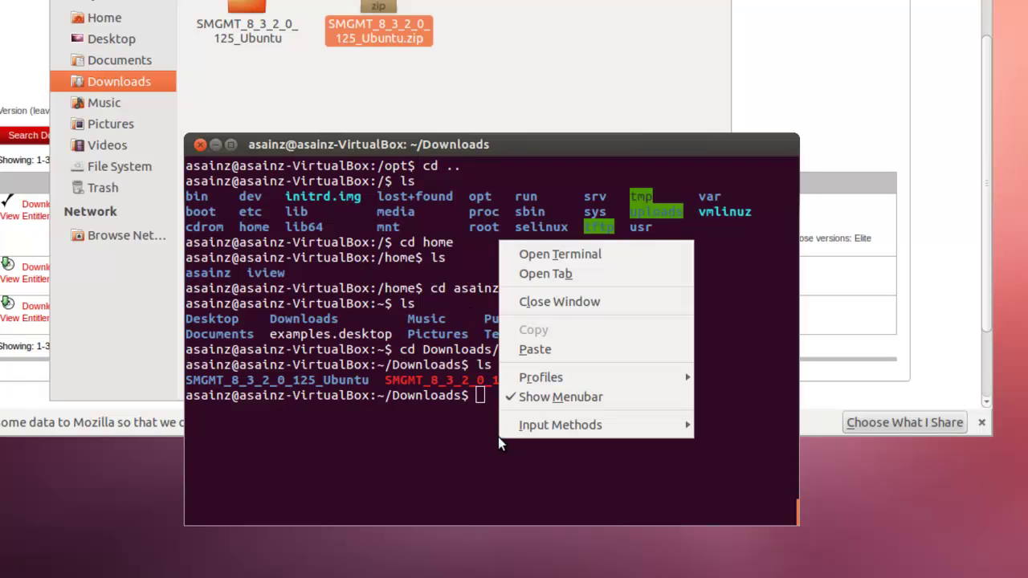
{"action": "left_click", "coordinate": [548, 351]}
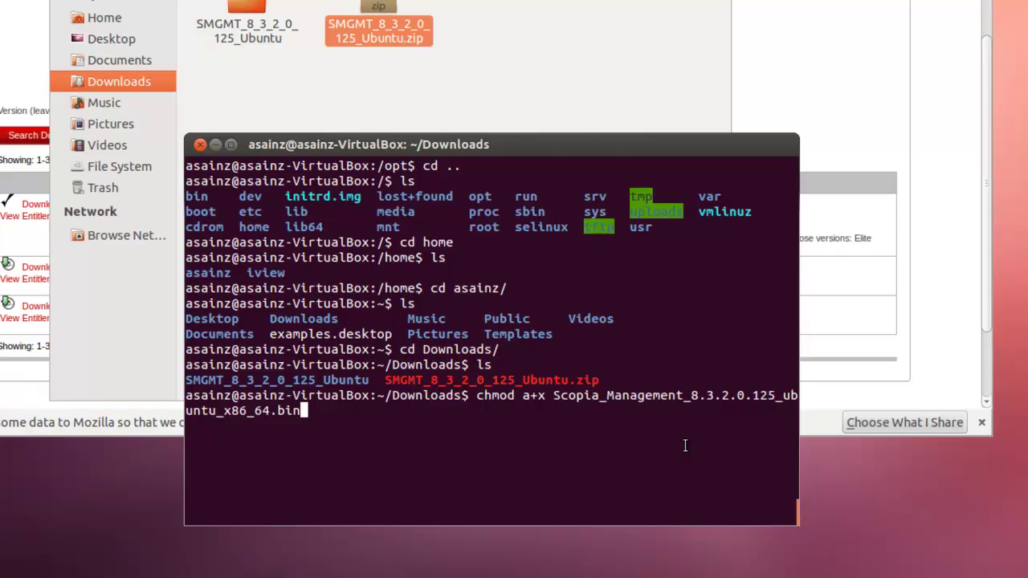
{"action": "key", "text": "ctrl+u"}
{"action": "type", "text": "cd SM"}
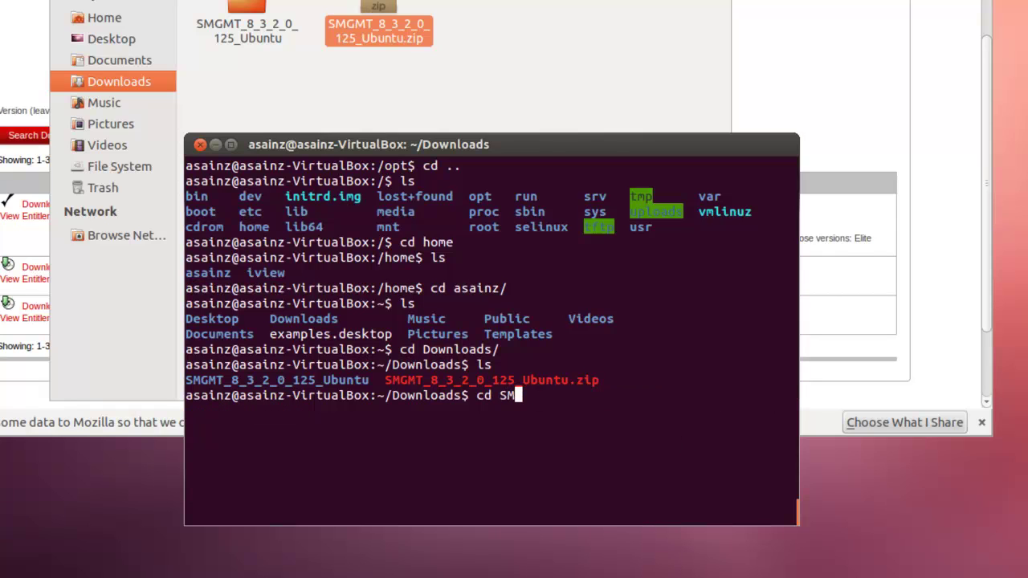
{"action": "key", "text": "Tab"}
{"action": "key", "text": "Return"}
{"action": "type", "text": "ls"}
{"action": "key", "text": "Return"}
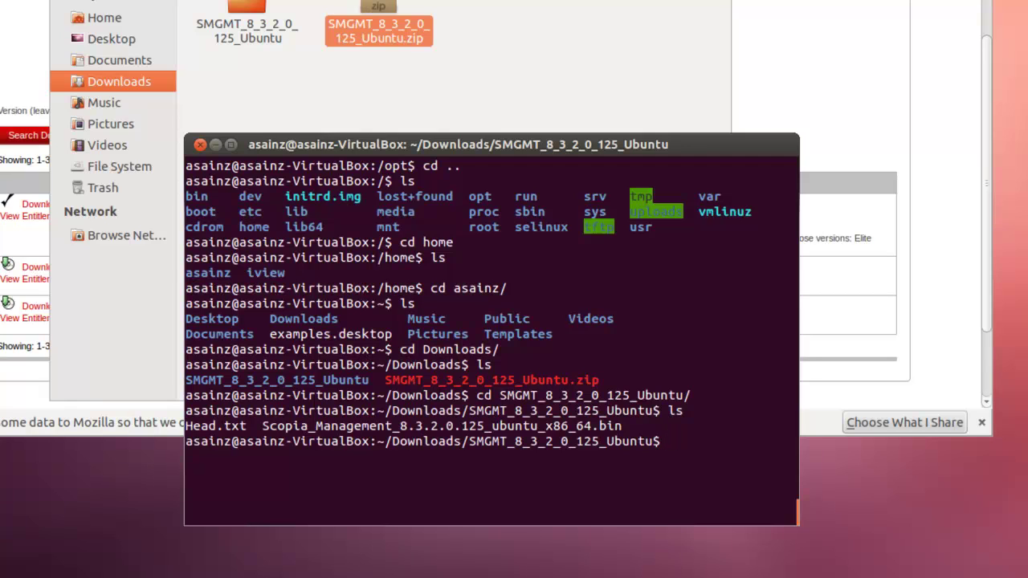
Run chmod a+x on Scopia_Management_8.3.2.0.125_ubuntu_x86_64.bin and confirm it with ls
{"action": "key", "text": "Up"}
{"action": "key", "text": "Up"}
{"action": "key", "text": "Down"}
{"action": "key", "text": "Down"}
{"action": "right_click", "coordinate": [702, 455]}
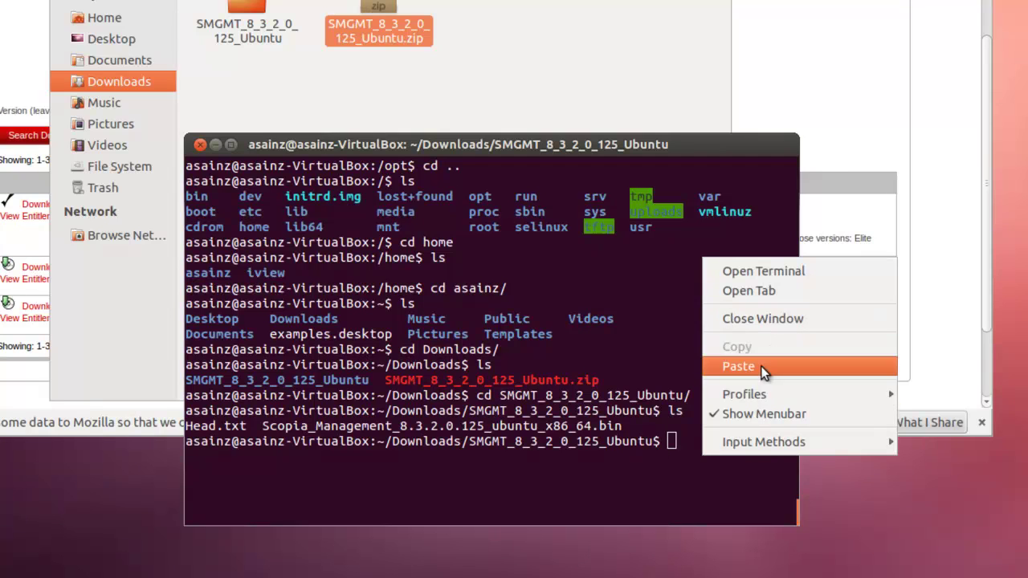
{"action": "left_click", "coordinate": [738, 367]}
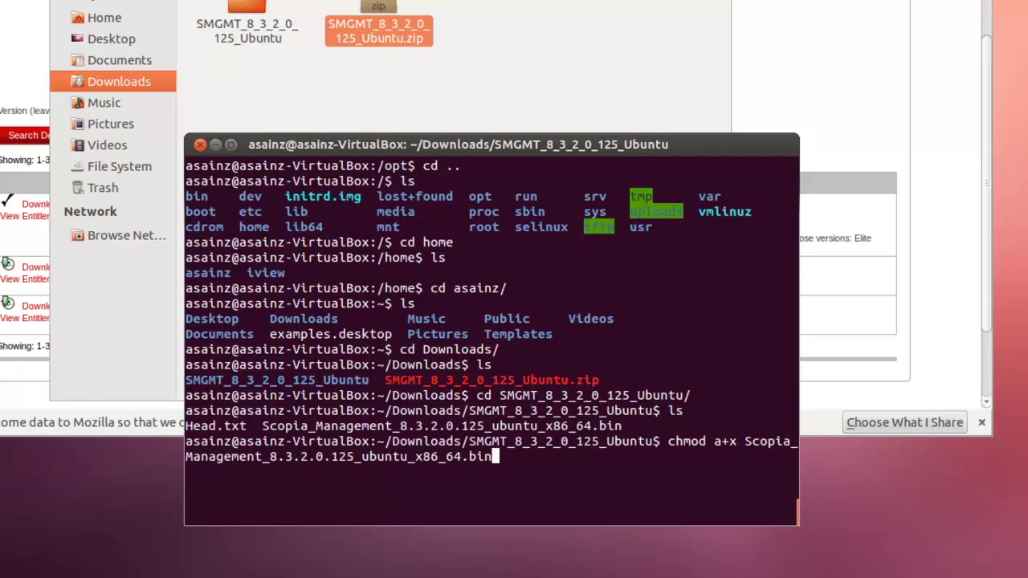
{"action": "key", "text": "Return"}
{"action": "type", "text": "ls"}
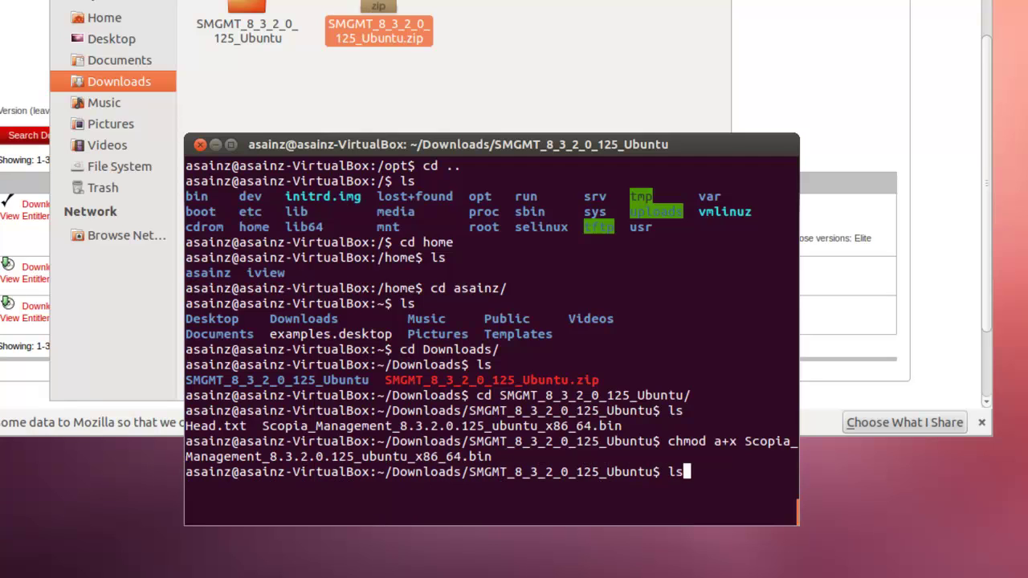
{"action": "key", "text": "Return"}
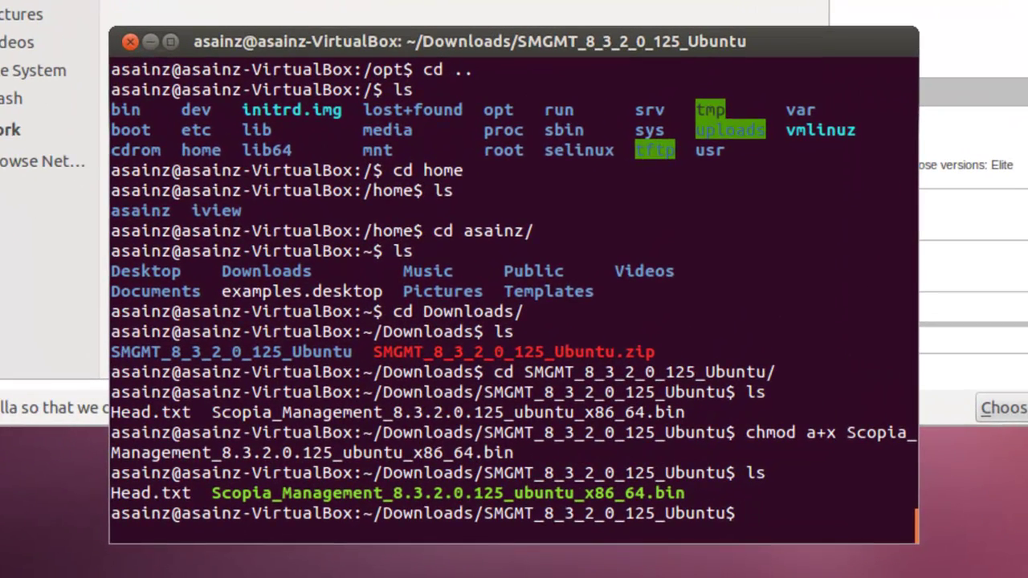
{"action": "left_click_drag", "start_coordinate": [575, 44], "coordinate": [584, 0]}
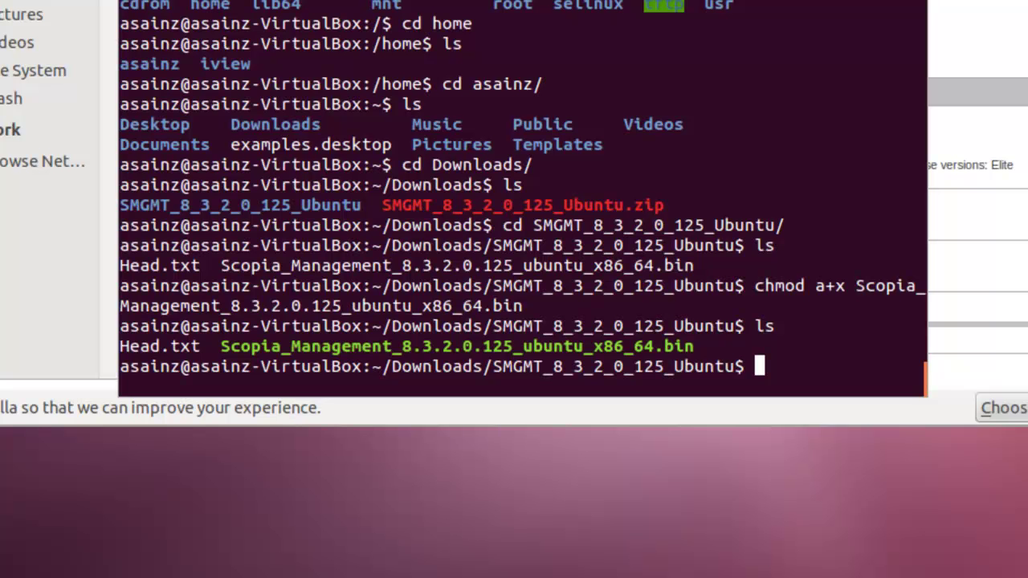
Clear the terminal screen with the clear command
{"action": "key", "text": "Return"}
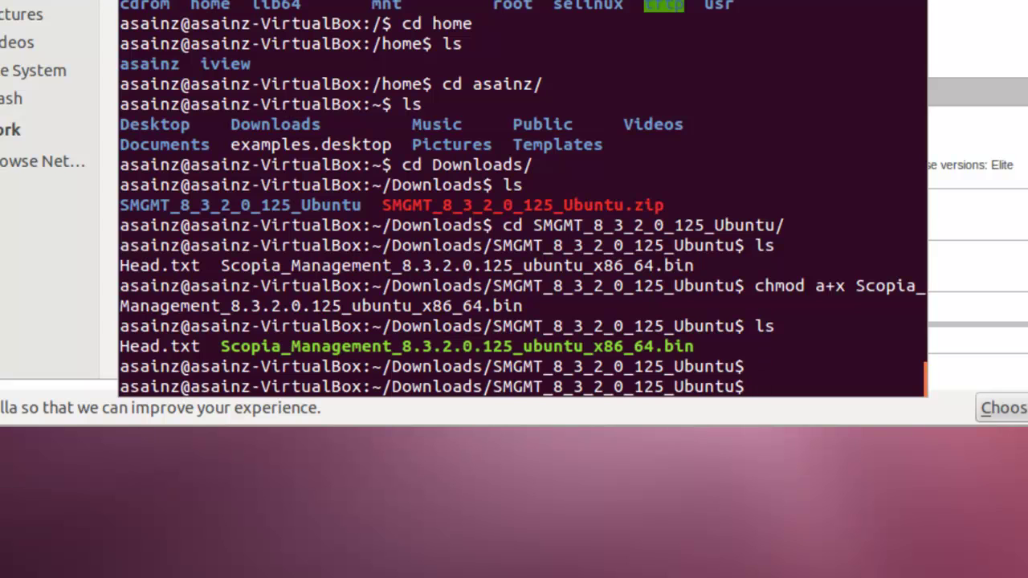
{"action": "type", "text": "clee"}
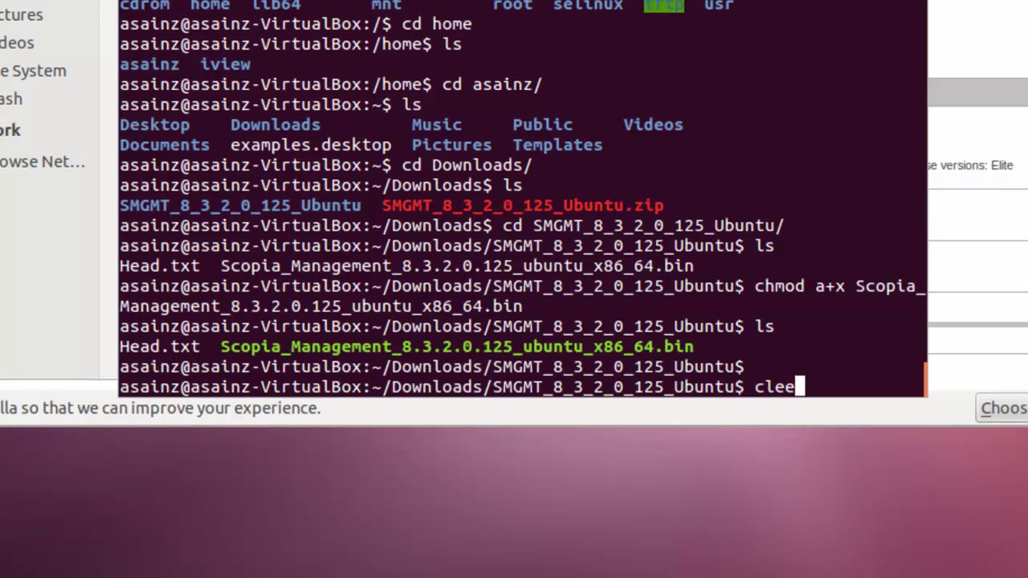
{"action": "key", "text": "BackSpace"}
{"action": "type", "text": "ar"}
{"action": "key", "text": "Return"}
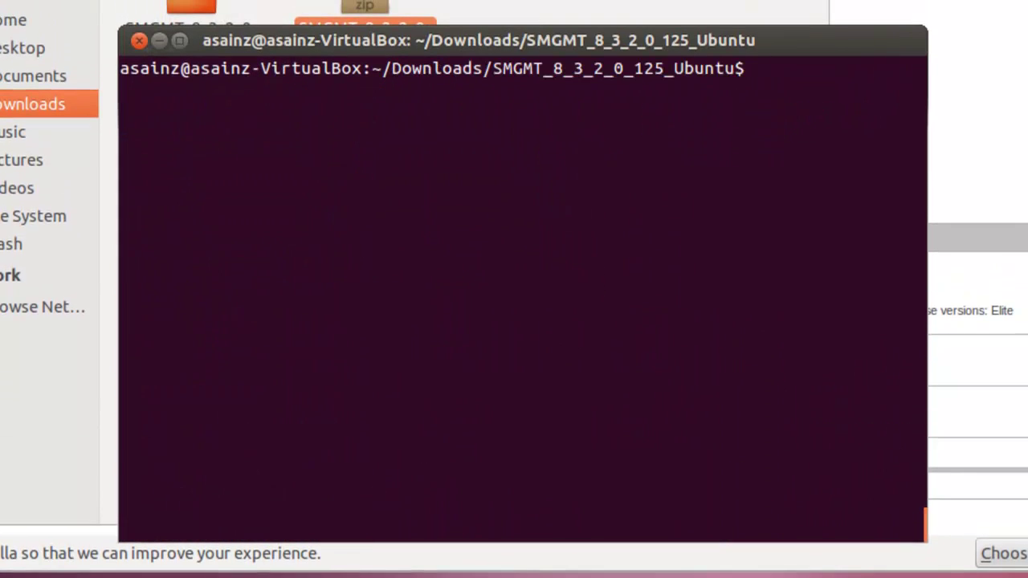
List the installer folder contents again
{"action": "type", "text": "sudo /"}
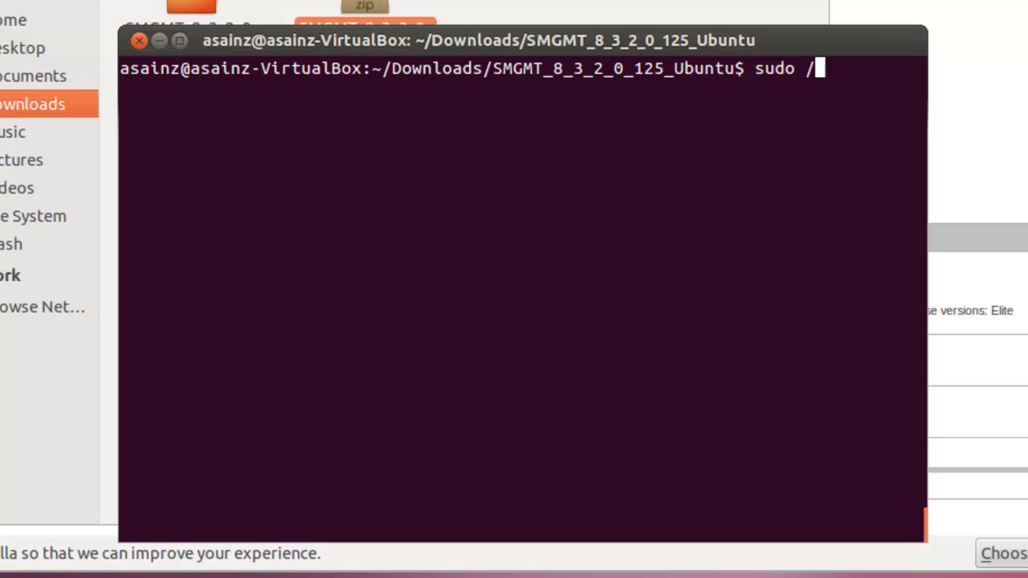
{"action": "key", "text": "Left"}
{"action": "type", "text": "."}
{"action": "key", "text": "Right"}
{"action": "type", "text": "S"}
{"action": "key", "text": "BackSpace"}
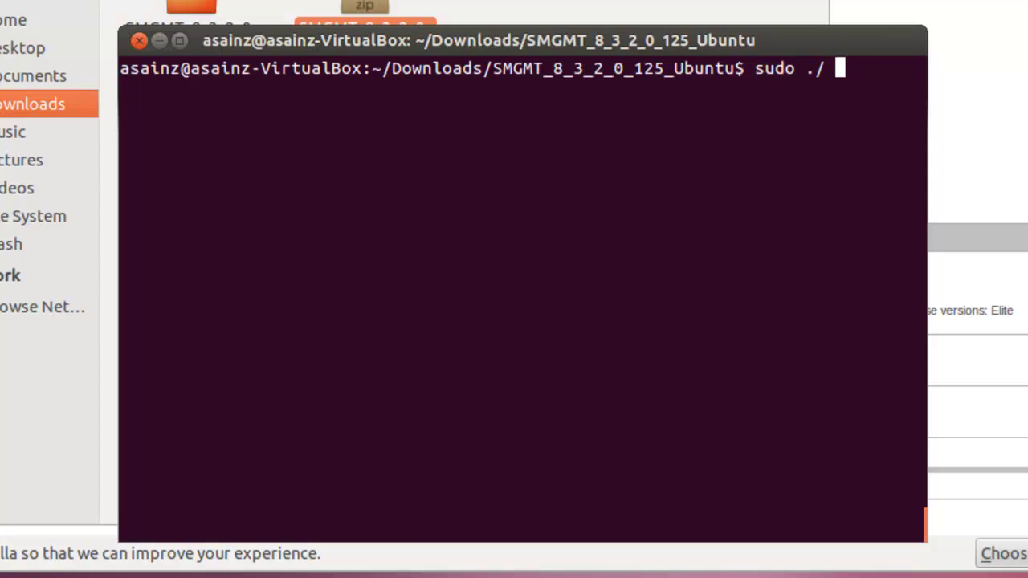
{"action": "type", "text": "s"}
{"action": "key", "text": "BackSpace"}
{"action": "key", "text": "BackSpace"}
{"action": "key", "text": "BackSpace"}
{"action": "key", "text": "BackSpace"}
{"action": "key", "text": "BackSpace"}
{"action": "key", "text": "BackSpace"}
{"action": "key", "text": "BackSpace"}
{"action": "key", "text": "BackSpace"}
{"action": "key", "text": "BackSpace"}
{"action": "type", "text": "ls"}
{"action": "key", "text": "Return"}
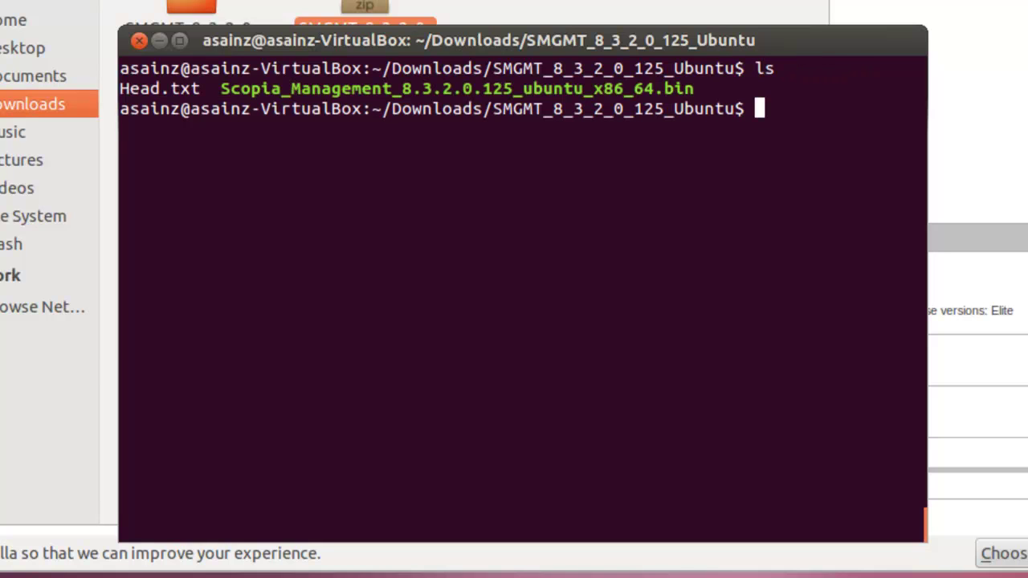
Run sudo ./Scopia_Management_8.3.2.0.125_ubuntu_x86_64.bin to launch the installer
{"action": "type", "text": "sudo .-"}
{"action": "key", "text": "BackSpace"}
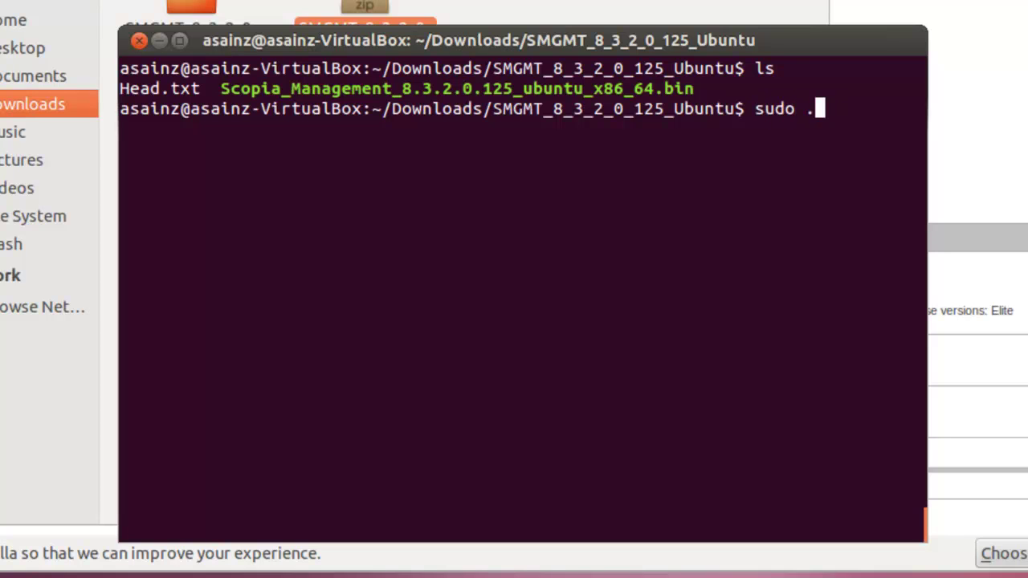
{"action": "type", "text": "/ Sc"}
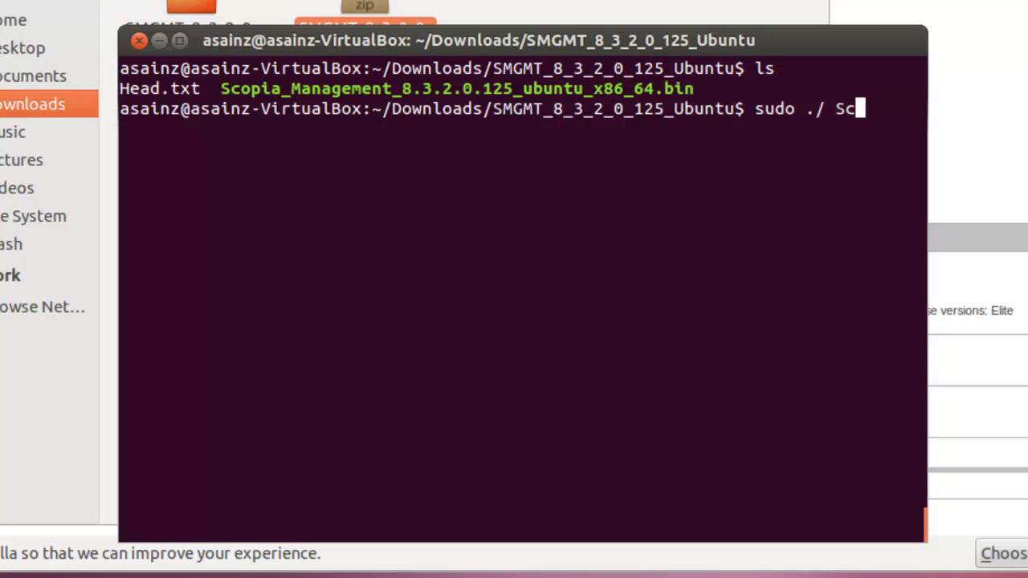
{"action": "type", "text": "opia"}
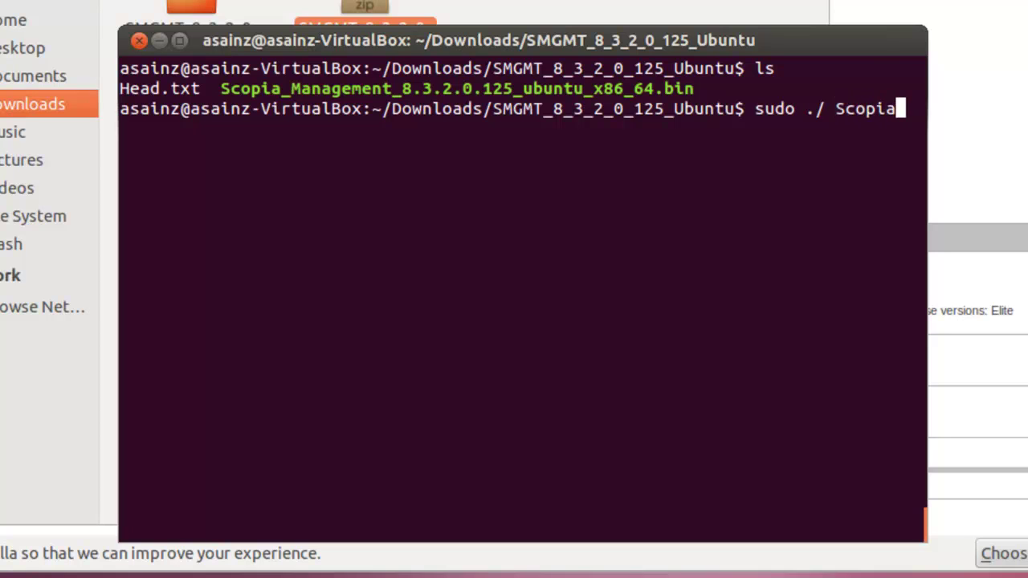
{"action": "key", "text": "Left"}
{"action": "key", "text": "Left"}
{"action": "key", "text": "Left"}
{"action": "key", "text": "Left"}
{"action": "key", "text": "Left"}
{"action": "key", "text": "Left"}
{"action": "key", "text": "BackSpace"}
{"action": "type", "text": "Scopia_Management_8.3.2.0.125_ubuntu_x86_64.bin"}
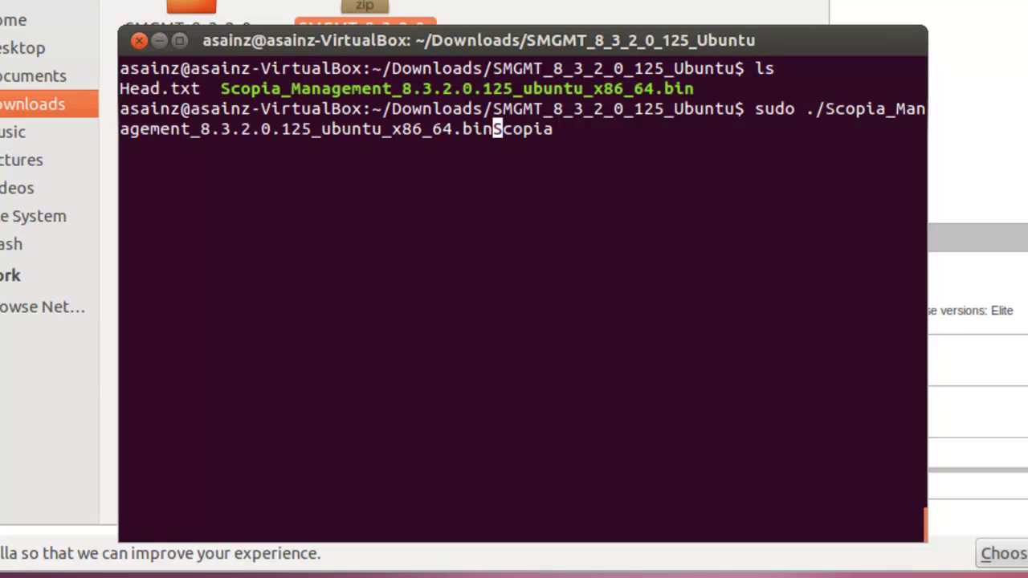
{"action": "key", "text": "Right"}
{"action": "key", "text": "Right"}
{"action": "key", "text": "Right"}
{"action": "key", "text": "Right"}
{"action": "key", "text": "Right"}
{"action": "key", "text": "Right"}
{"action": "key", "text": "BackSpace"}
{"action": "key", "text": "BackSpace"}
{"action": "key", "text": "BackSpace"}
{"action": "key", "text": "BackSpace"}
{"action": "key", "text": "BackSpace"}
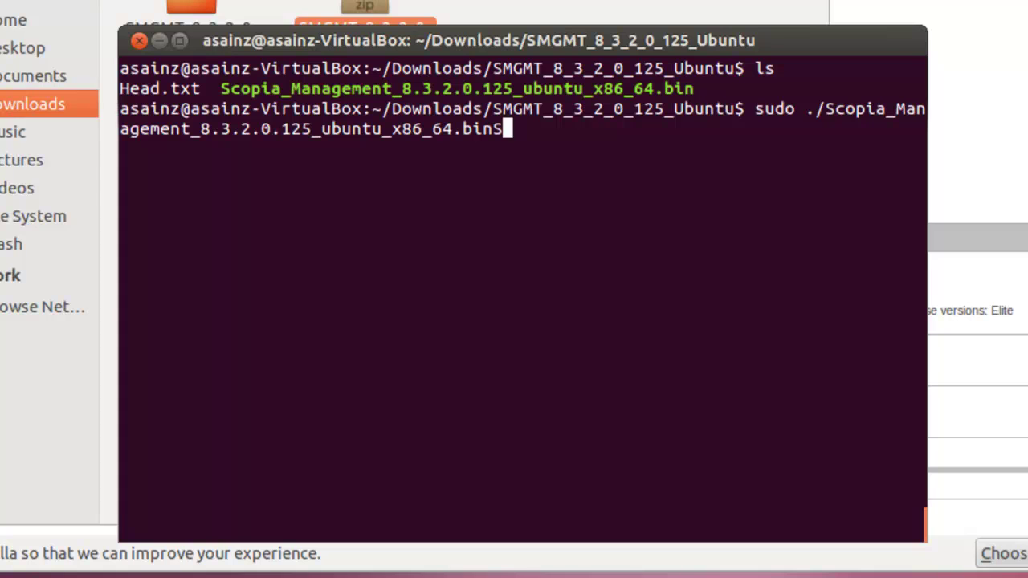
{"action": "key", "text": "BackSpace"}
{"action": "key", "text": "Left"}
{"action": "key", "text": "Left"}
{"action": "key", "text": "Left"}
{"action": "key", "text": "Left"}
{"action": "key", "text": "Left"}
{"action": "key", "text": "Left"}
{"action": "key", "text": "Left"}
{"action": "key", "text": "Left"}
{"action": "key", "text": "Left"}
{"action": "key", "text": "Left"}
{"action": "key", "text": "Left"}
{"action": "key", "text": "Left"}
{"action": "key", "text": "Left"}
{"action": "key", "text": "Left"}
{"action": "key", "text": "Left"}
{"action": "key", "text": "Left"}
{"action": "key", "text": "Left"}
{"action": "key", "text": "Left"}
{"action": "key", "text": "Left"}
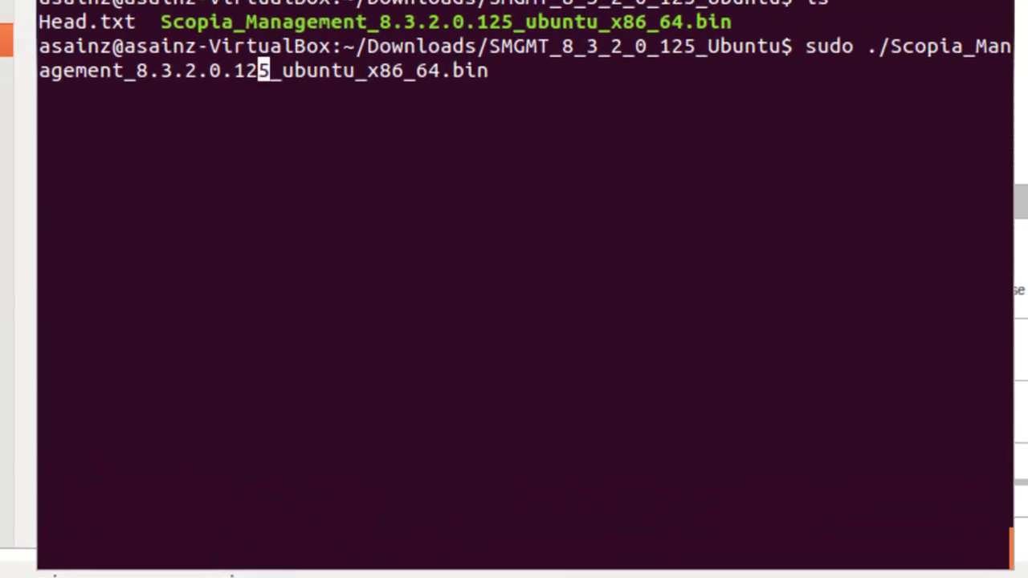
{"action": "key", "text": "Left"}
{"action": "key", "text": "Left"}
{"action": "key", "text": "Left"}
{"action": "key", "text": "Left"}
{"action": "key", "text": "Left"}
{"action": "key", "text": "Left"}
{"action": "key", "text": "Left"}
{"action": "key", "text": "Left"}
{"action": "key", "text": "Left"}
{"action": "key", "text": "Left"}
{"action": "key", "text": "Left"}
{"action": "key", "text": "Left"}
{"action": "key", "text": "Left"}
{"action": "key", "text": "Left"}
{"action": "key", "text": "Left"}
{"action": "key", "text": "Left"}
{"action": "key", "text": "Left"}
{"action": "key", "text": "Return"}
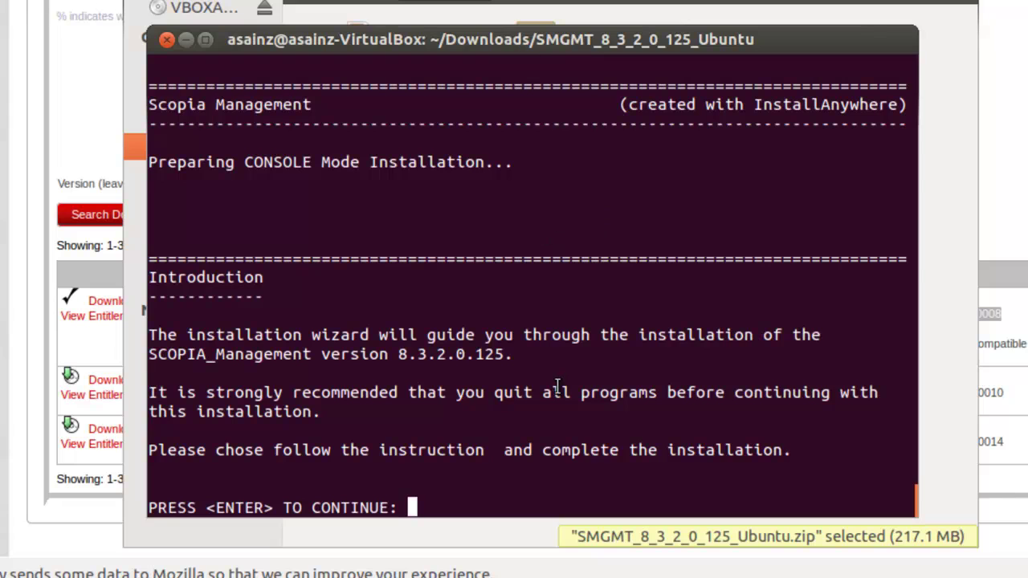
Choose install set 1 (Typical), keep /opt/RADVISION/SCOPIA_Management/iCM, and start installing
{"action": "key", "text": "Return"}
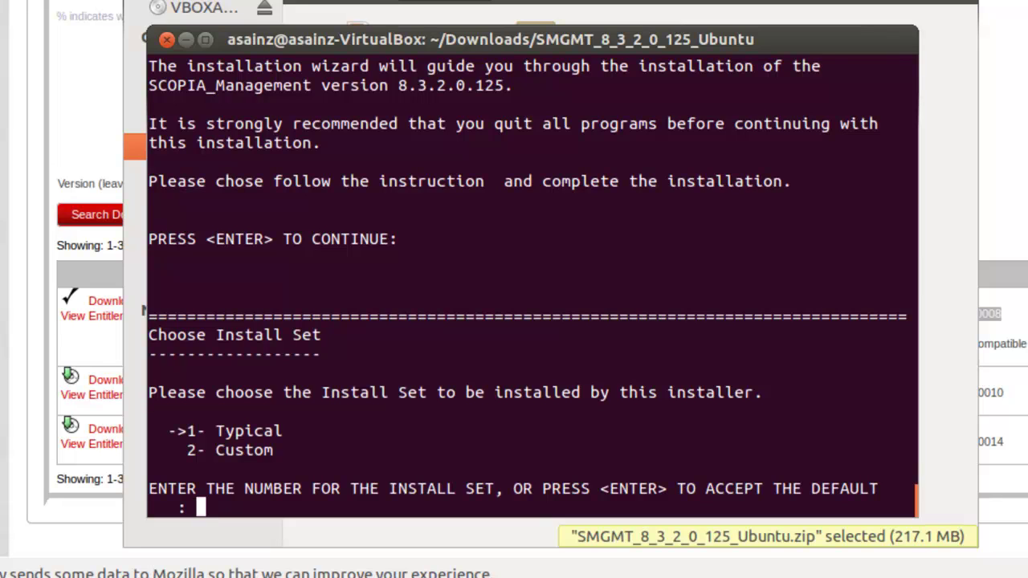
{"action": "type", "text": "1"}
{"action": "key", "text": "Return"}
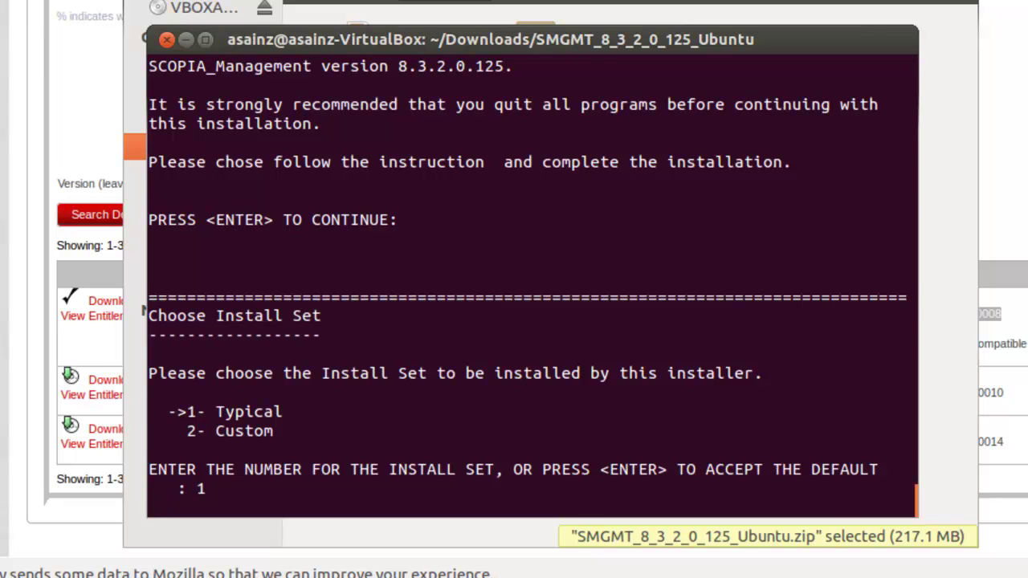
{"action": "key", "text": "Return"}
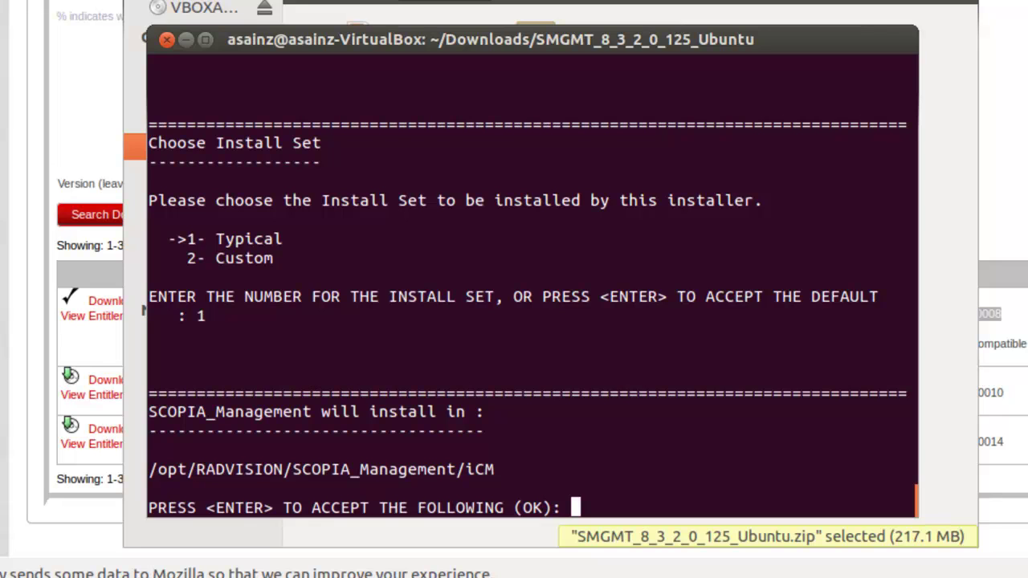
{"action": "key", "text": "Return"}
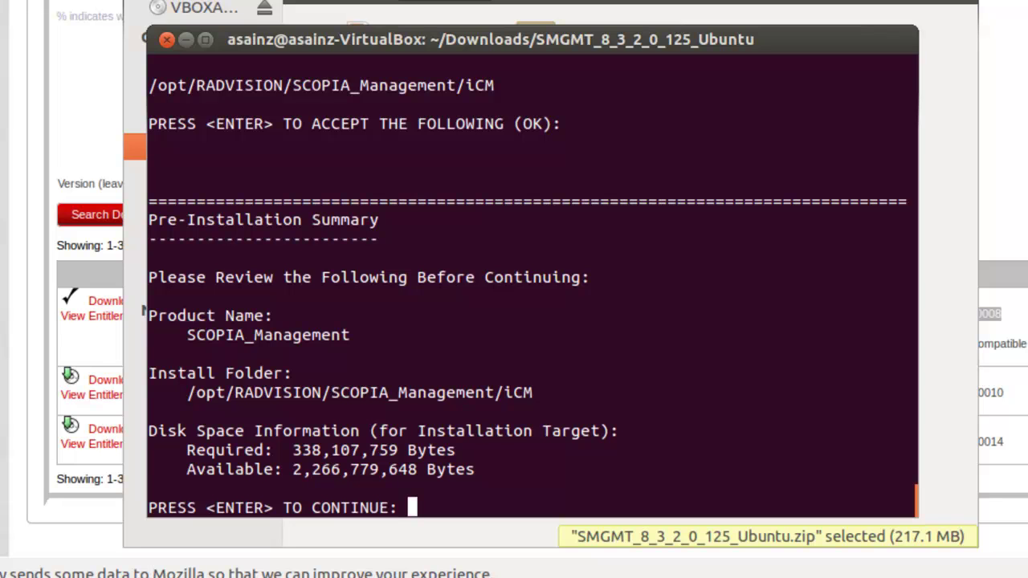
{"action": "key", "text": "Return"}
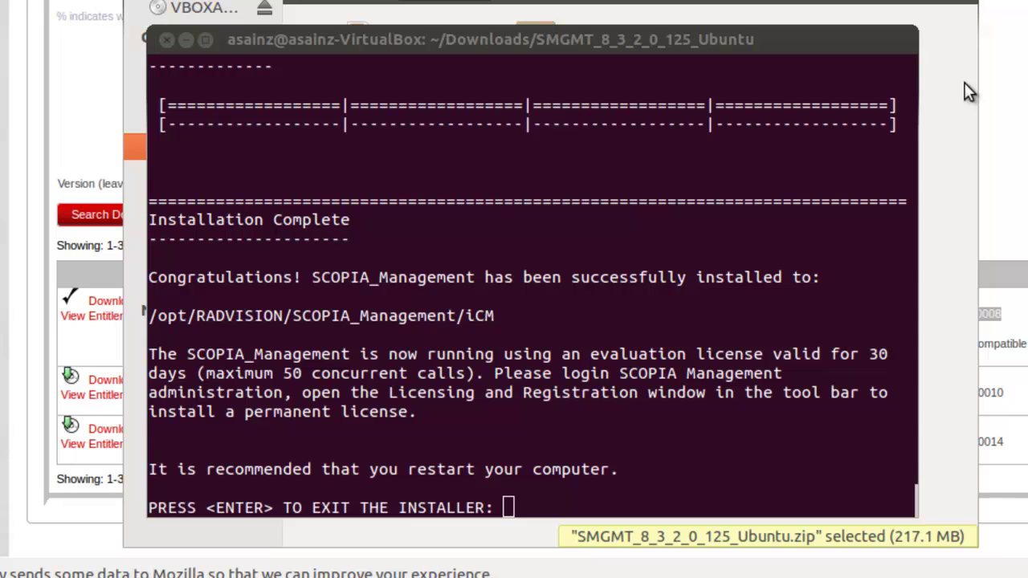
Exit the completed installer back to the prompt in ~/Downloads/SMGMT_8_3_2_0_125_Ubuntu
{"action": "left_click", "coordinate": [849, 36]}
{"action": "key", "text": "Return"}
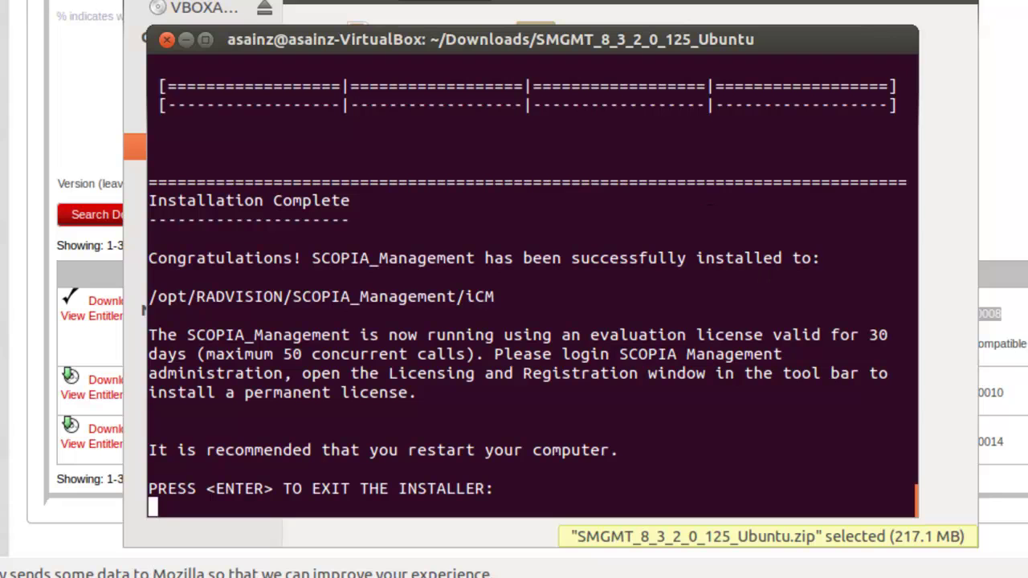
{"action": "key", "text": "Return"}
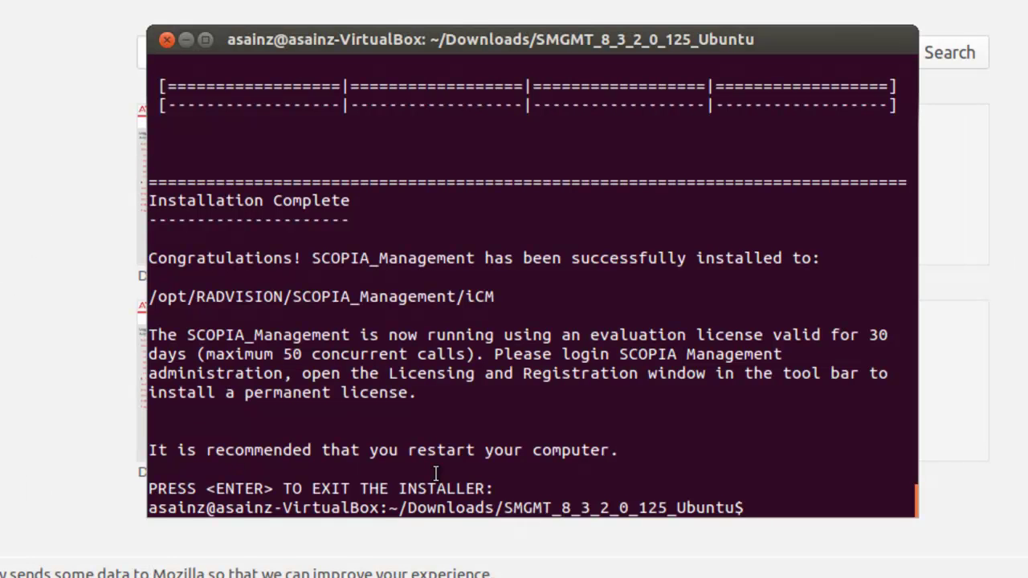
Run ifconfig and select eth0's address 192.168.1.43
{"action": "type", "text": "ifconfig"}
{"action": "key", "text": "Return"}
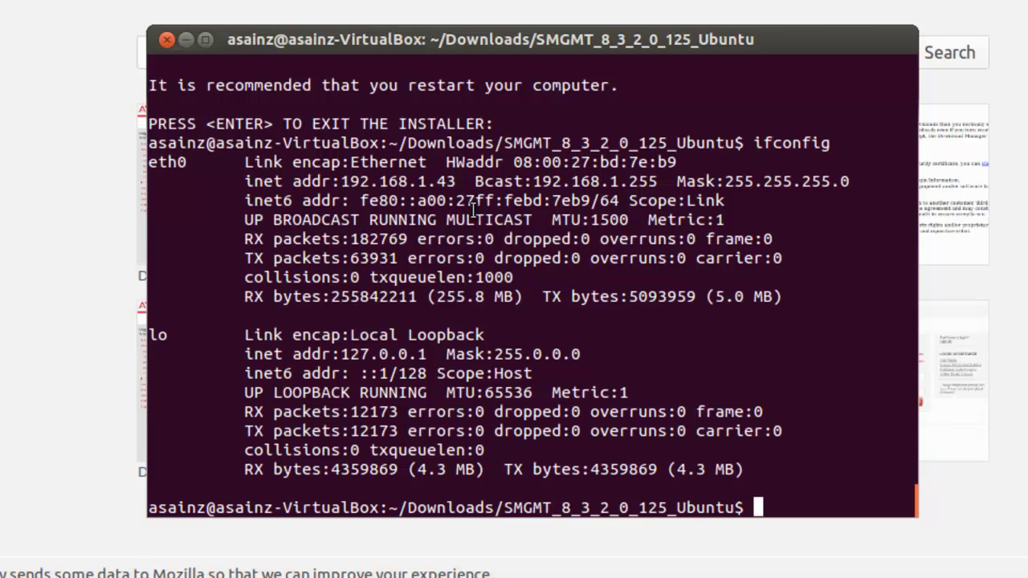
{"action": "left_click_drag", "start_coordinate": [457, 181], "coordinate": [343, 184]}
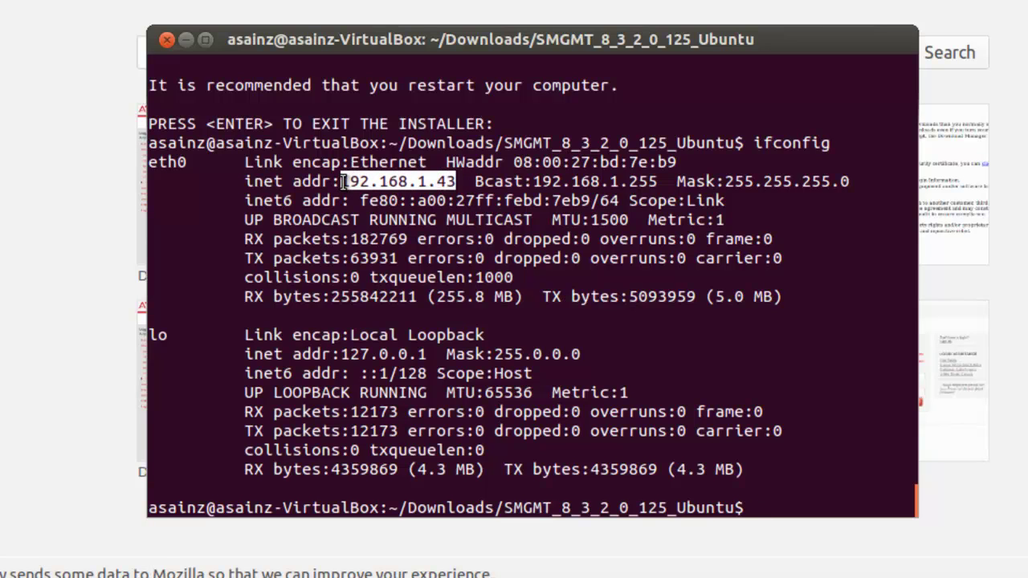
Load 192.168.1.43:8080 in a new tab, then change the path to /iview
{"action": "left_click", "coordinate": [514, 9]}
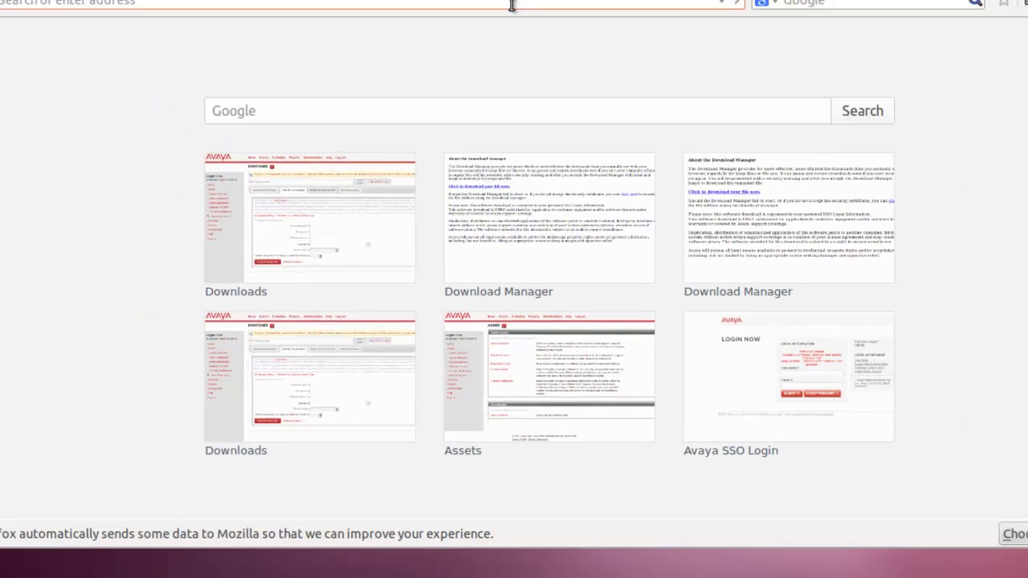
{"action": "type", "text": "192"}
{"action": "type", "text": "."}
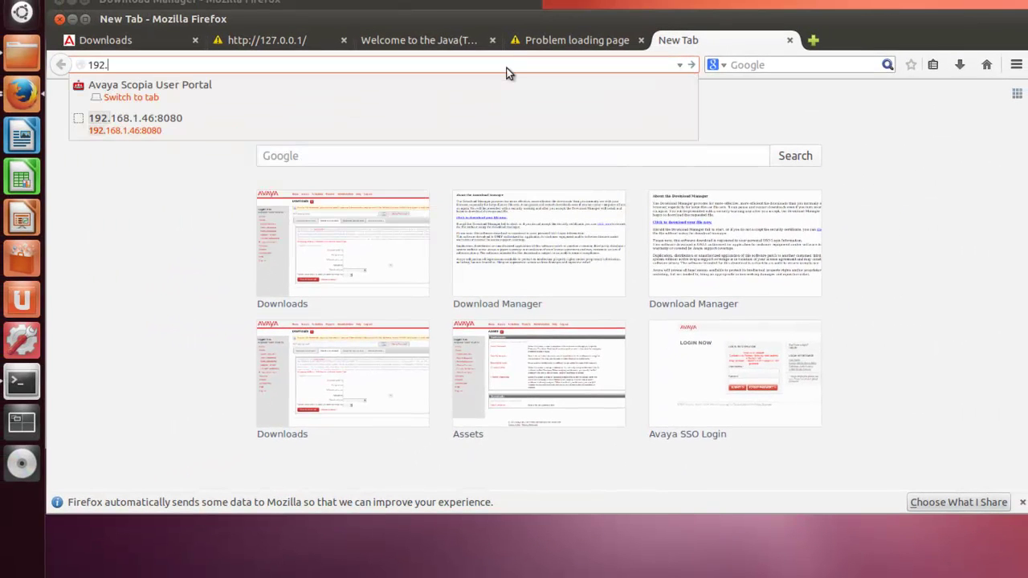
{"action": "type", "text": "168.1."}
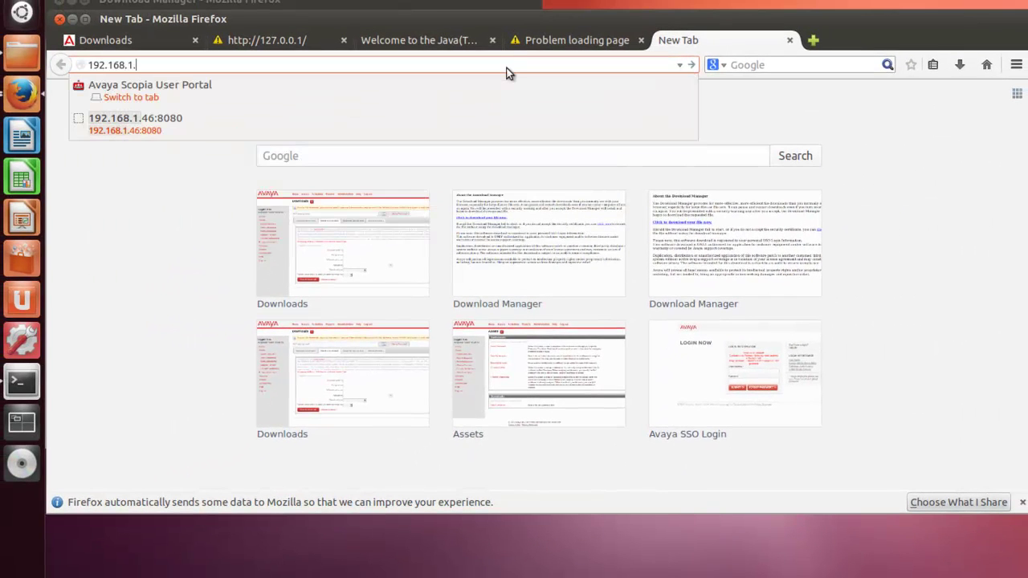
{"action": "type", "text": "43:8080"}
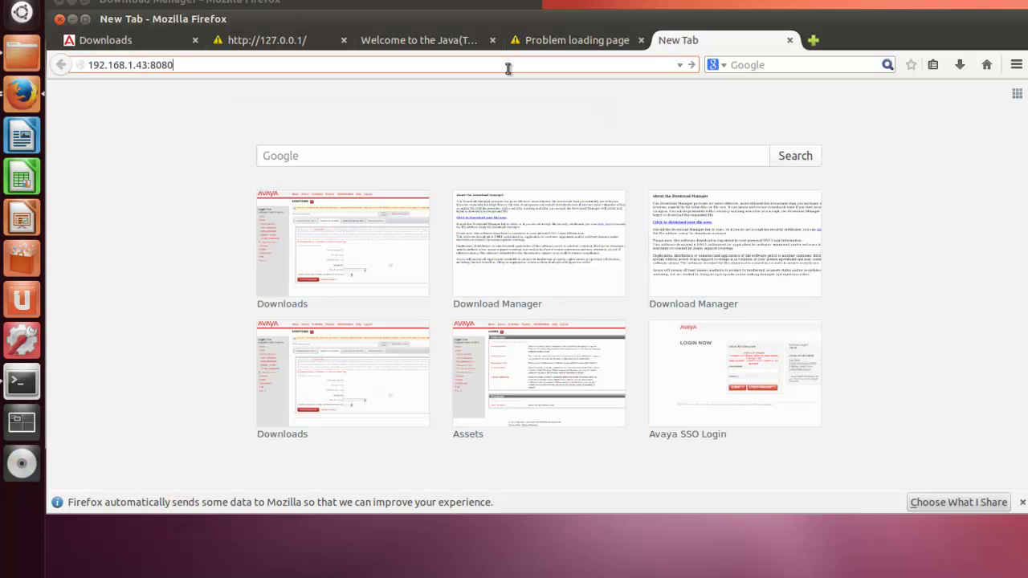
{"action": "key", "text": "Return"}
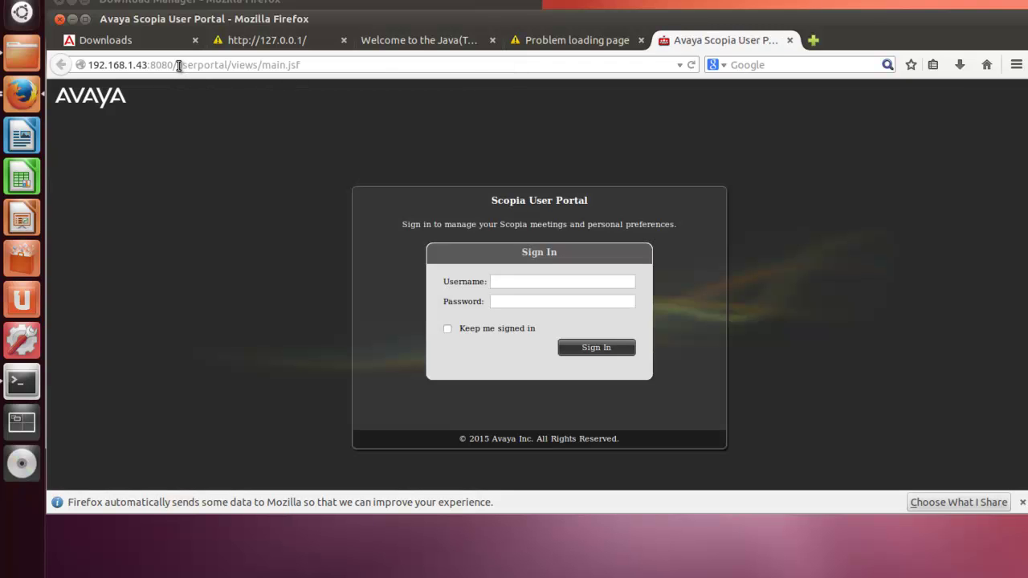
{"action": "left_click_drag", "start_coordinate": [177, 65], "coordinate": [317, 90]}
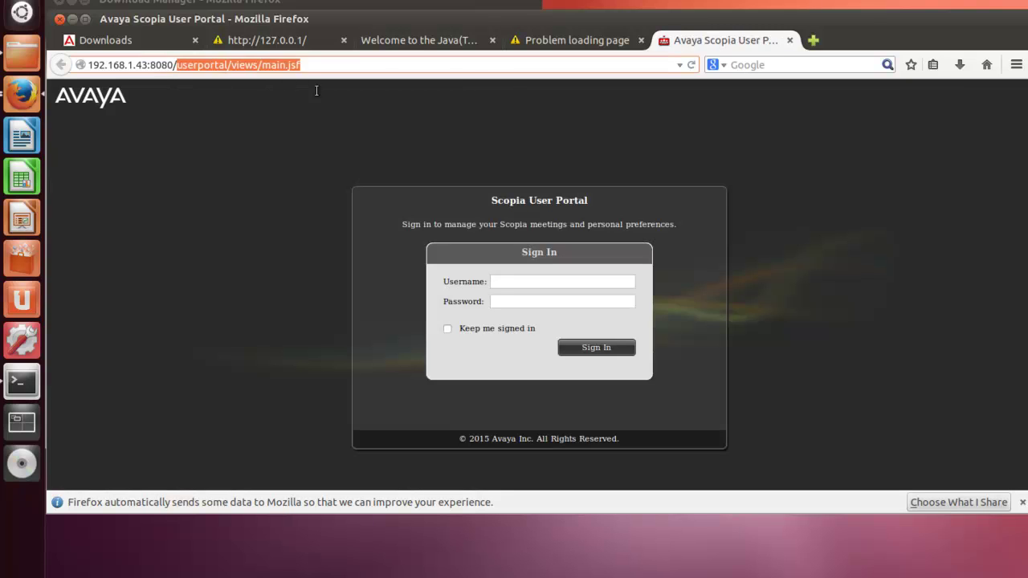
{"action": "type", "text": "iview"}
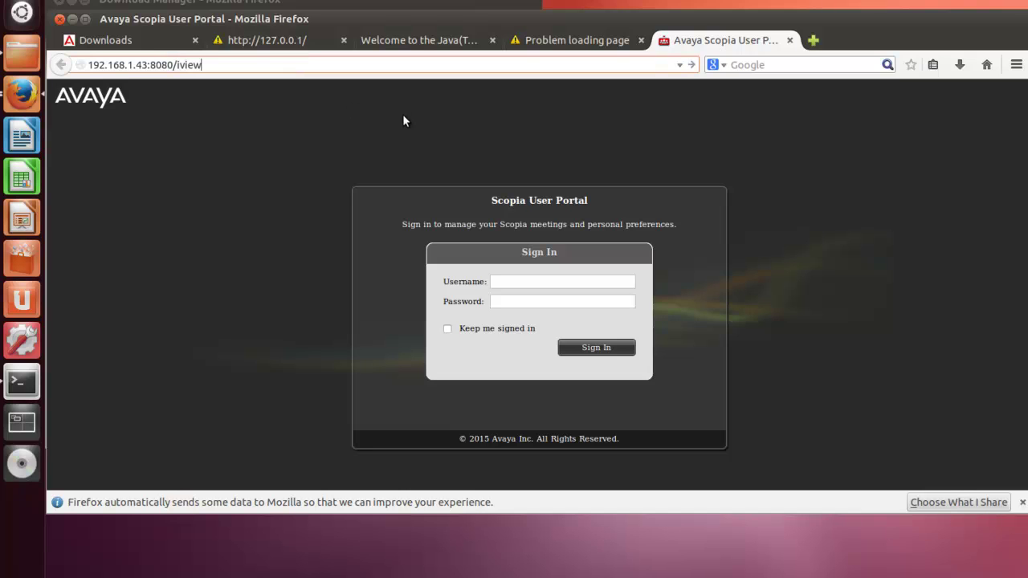
{"action": "key", "text": "Return"}
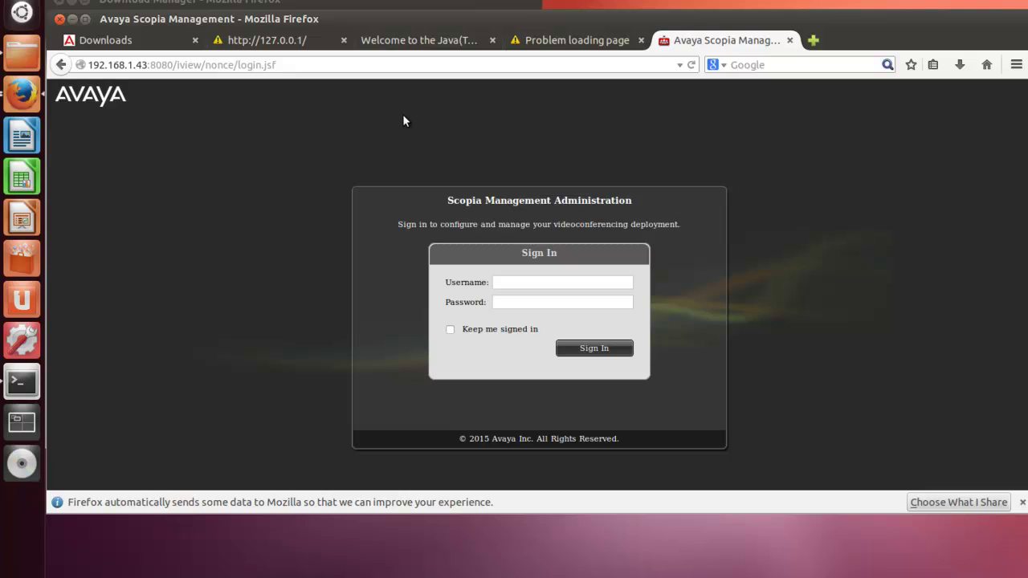
Sign in as admin with its password to reach the dashboard showing version 8.3.2.0.125
{"action": "left_click", "coordinate": [548, 280]}
{"action": "type", "text": "admin"}
{"action": "key", "text": "Tab"}
{"action": "type", "text": "admin"}
{"action": "key", "text": "Return"}
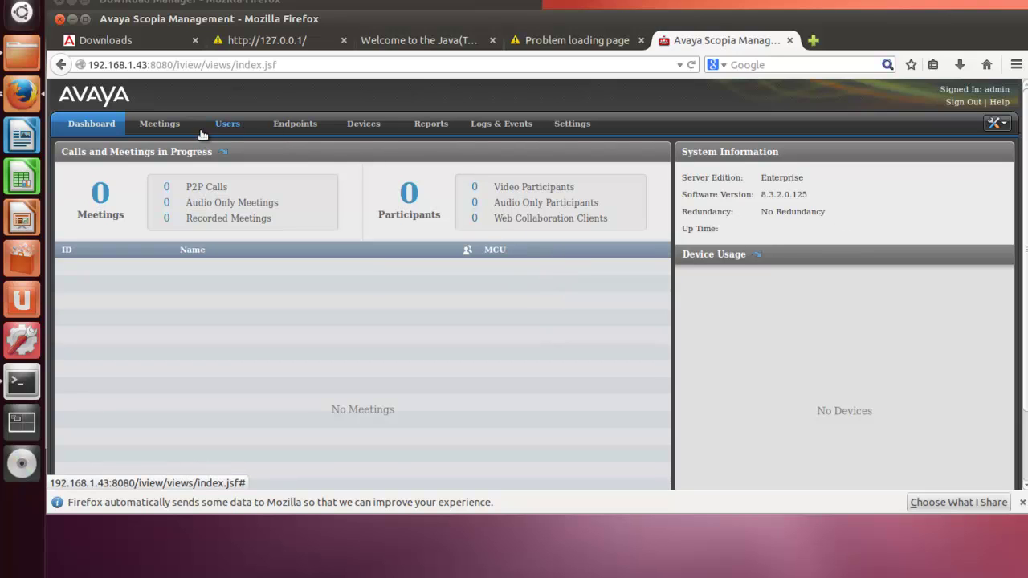
Browse the Meetings and Devices pages, then list only Gatekeepers, which shows No Results
{"action": "left_click", "coordinate": [161, 128]}
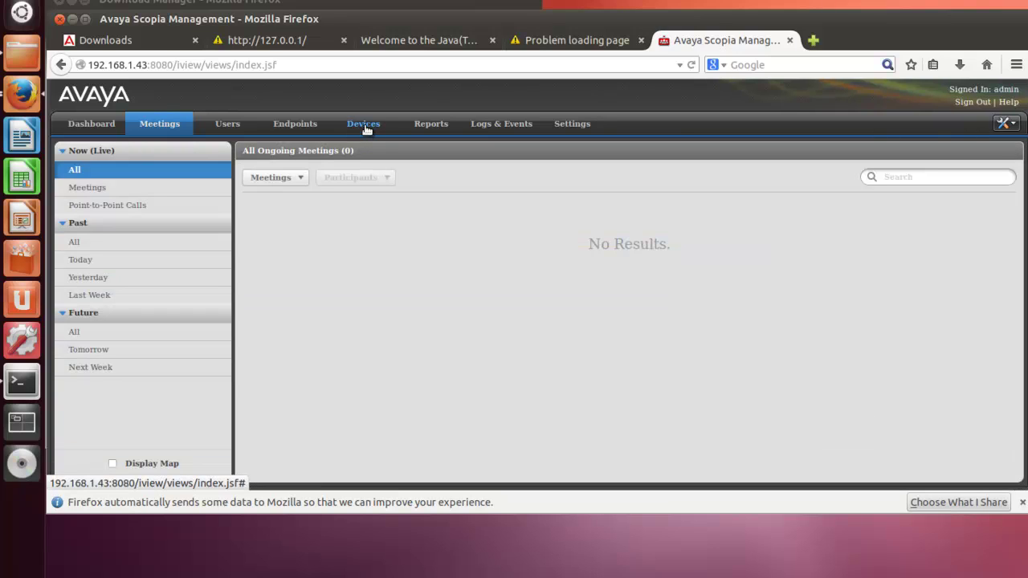
{"action": "left_click", "coordinate": [366, 130]}
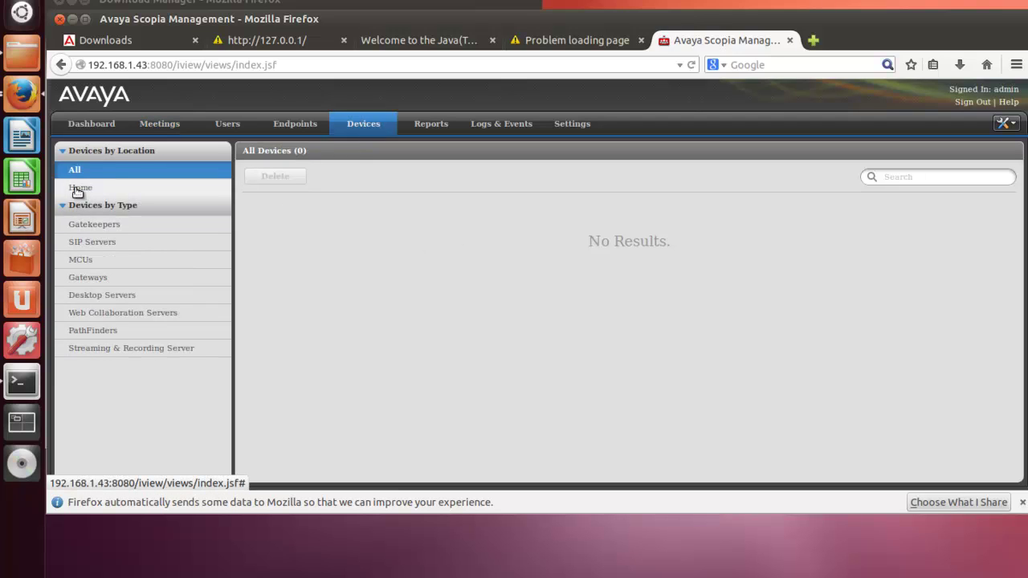
{"action": "left_click", "coordinate": [92, 230]}
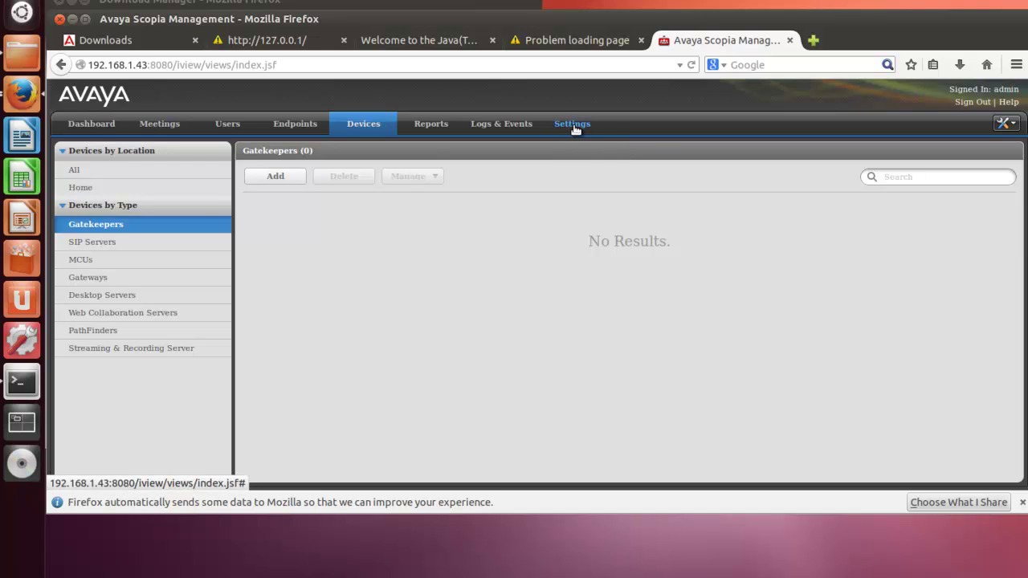
From the Settings page, open Licensing and Registration in the administration tools menu
{"action": "left_click", "coordinate": [573, 124]}
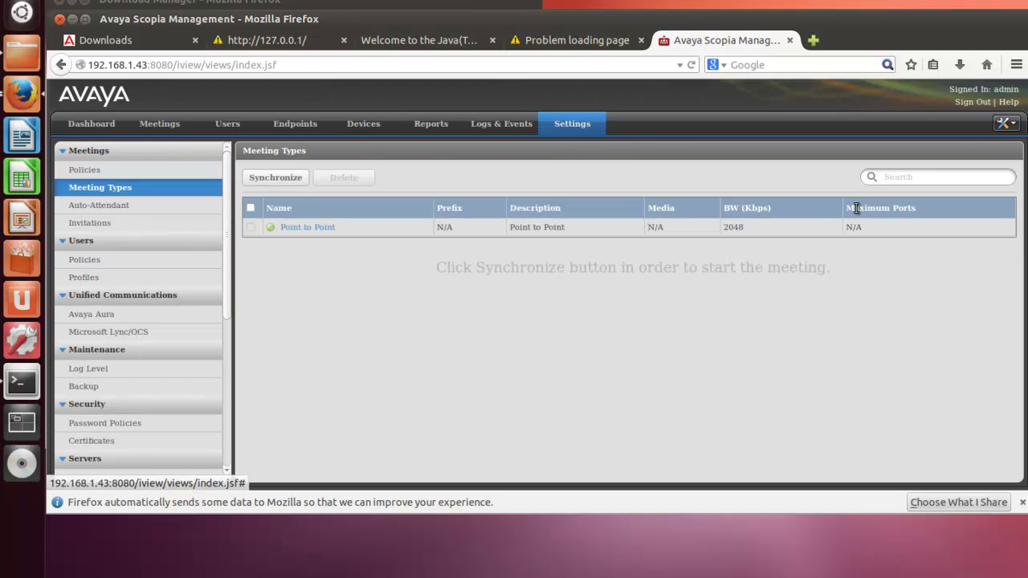
{"action": "left_click", "coordinate": [1010, 125]}
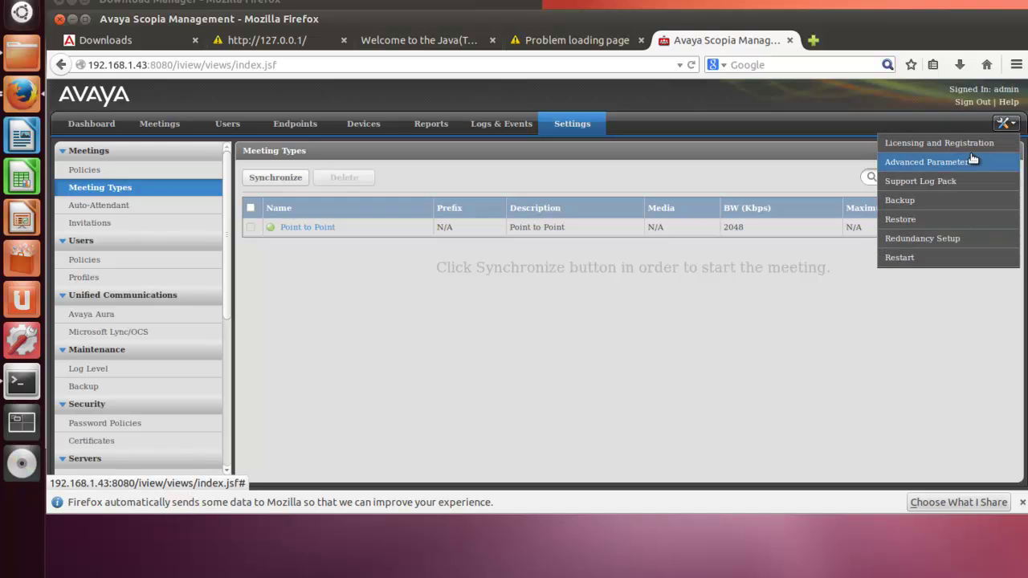
{"action": "left_click", "coordinate": [936, 145]}
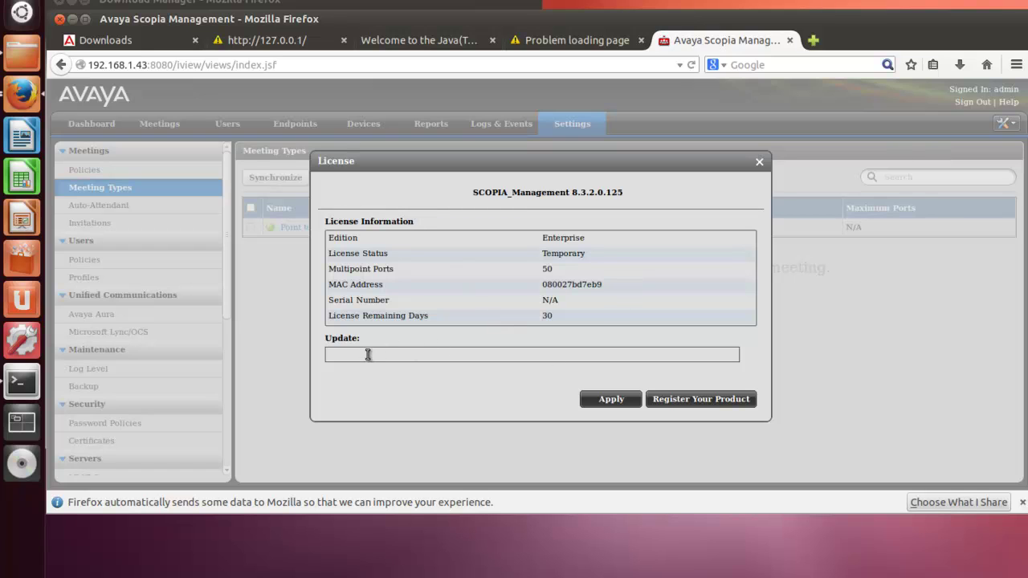
Select the Temporary Enterprise license details (50 ports, 30 days remaining), then focus the Update field
{"action": "left_click", "coordinate": [362, 355]}
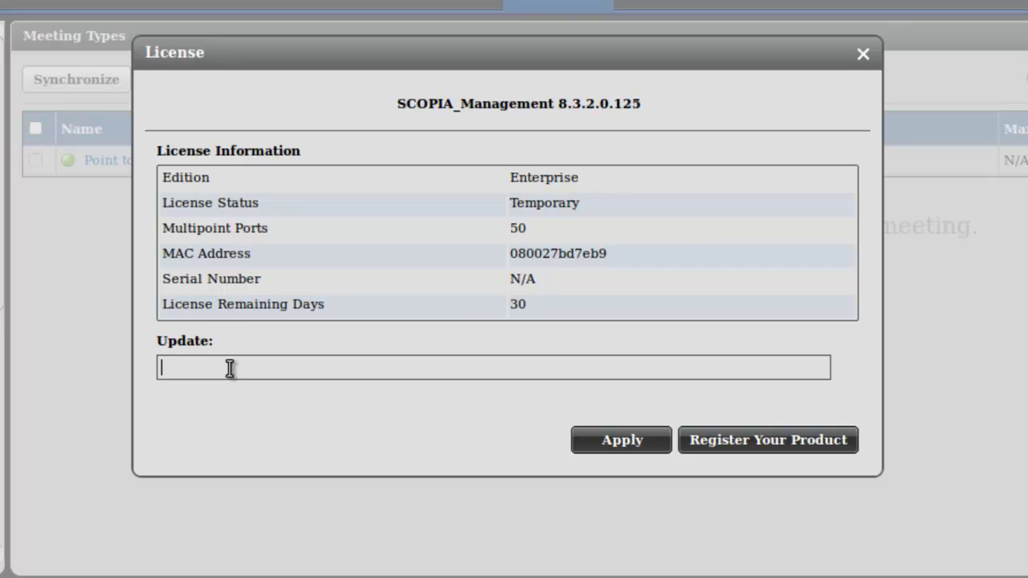
{"action": "left_click_drag", "start_coordinate": [558, 303], "coordinate": [384, 193]}
{"action": "left_click_drag", "start_coordinate": [252, 171], "coordinate": [159, 170]}
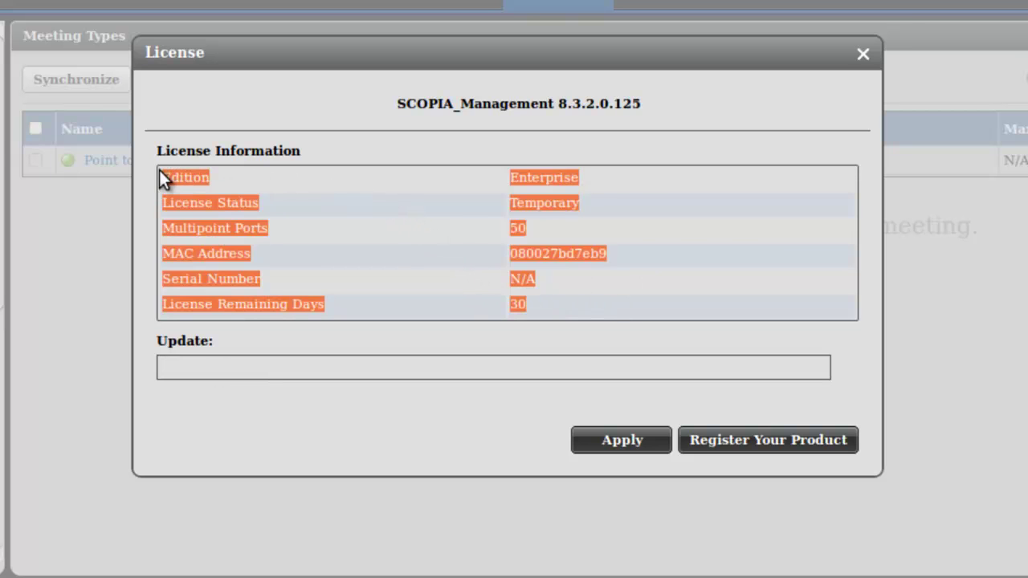
{"action": "left_click", "coordinate": [466, 369]}
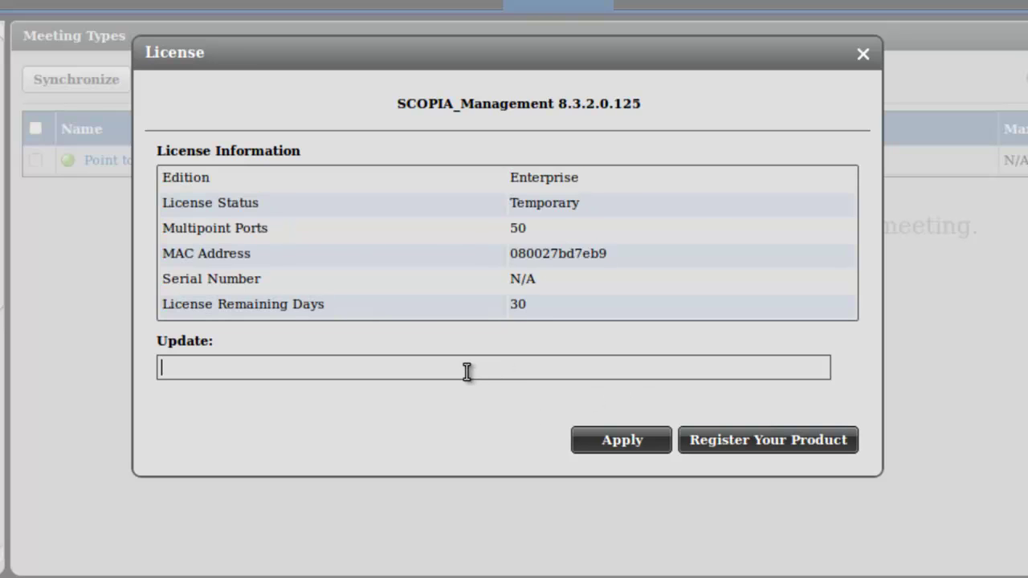